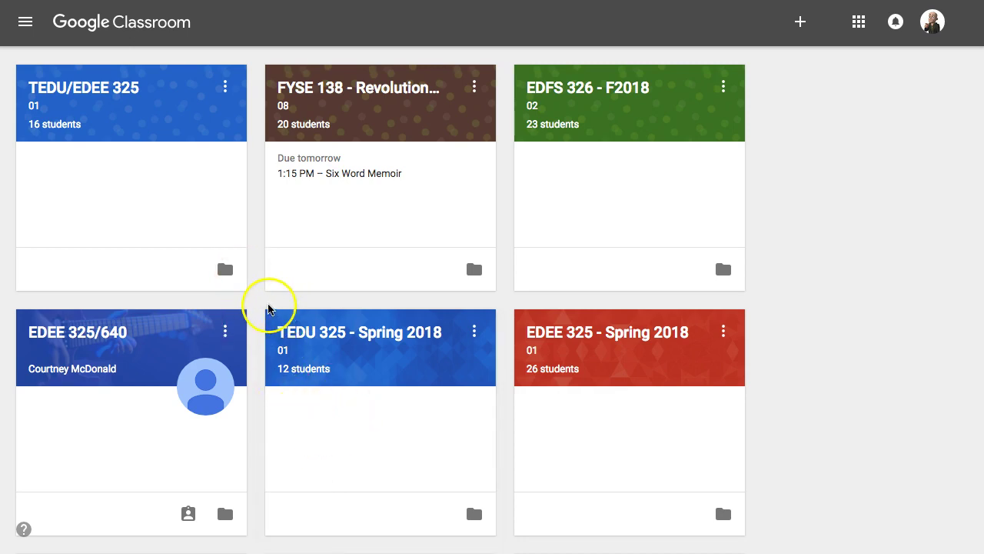
- Open the TEDU/EDEE 325 class card from the Classroom home page
{"action": "left_click", "coordinate": [83, 87]}
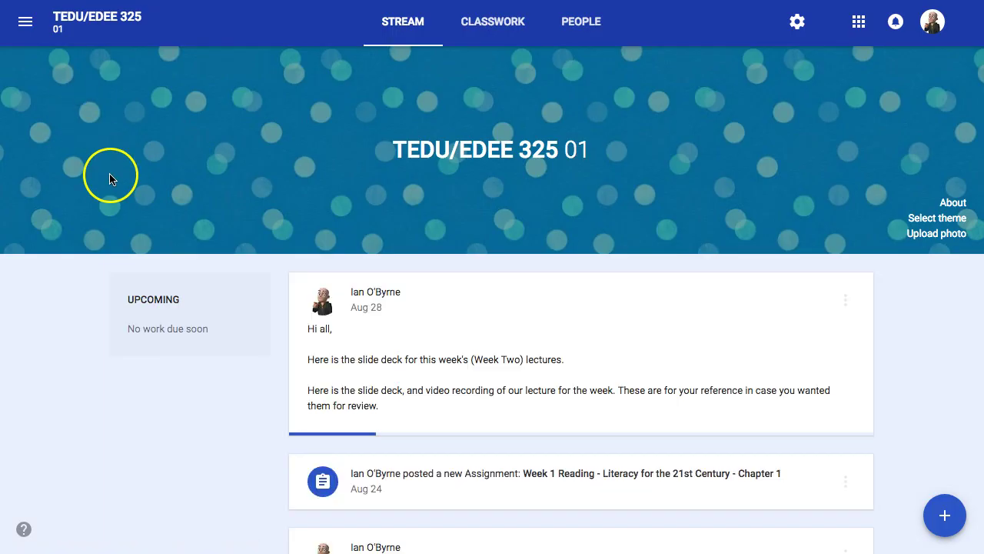
- On Classwork, expand Week 1 Reading and open 'LIteracy for the 21st Century - Ch. 1.pdf'
{"action": "left_click", "coordinate": [496, 25]}
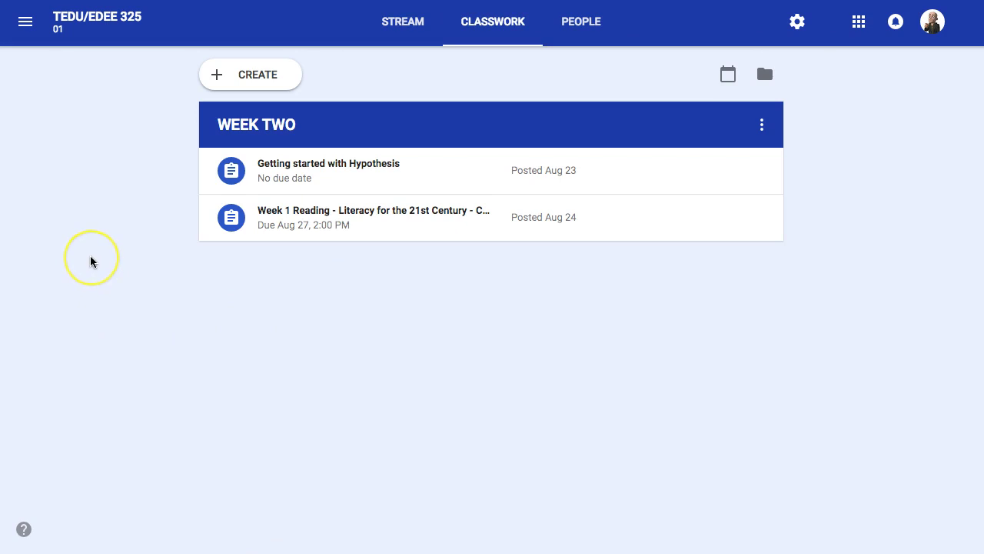
{"action": "left_click", "coordinate": [304, 214]}
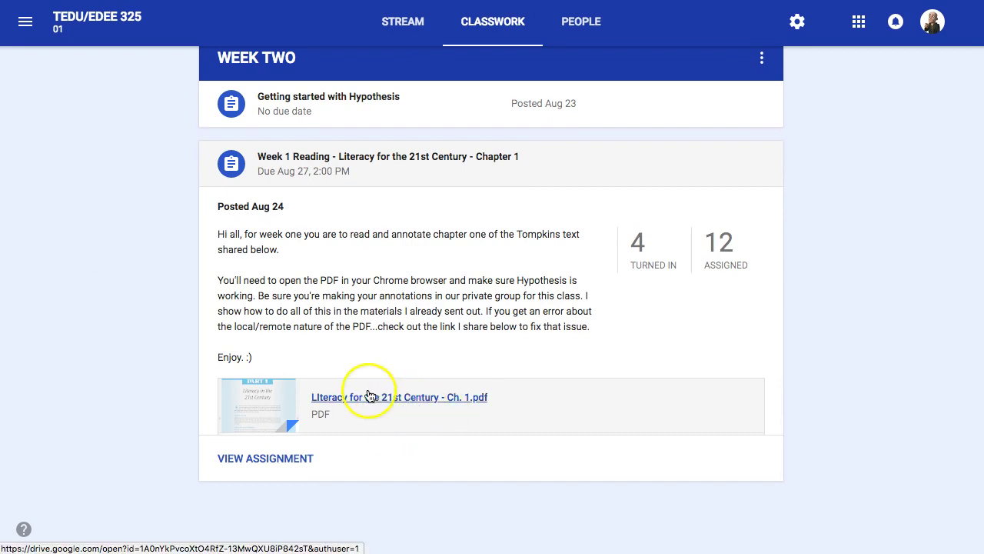
{"action": "left_click", "coordinate": [342, 368]}
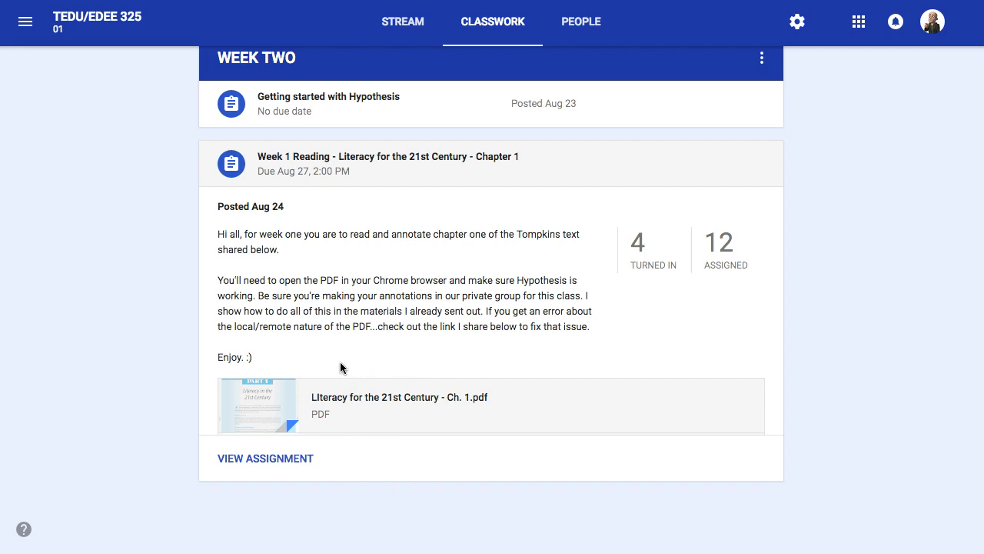
{"action": "left_click", "coordinate": [126, 289]}
{"action": "left_click", "coordinate": [346, 397]}
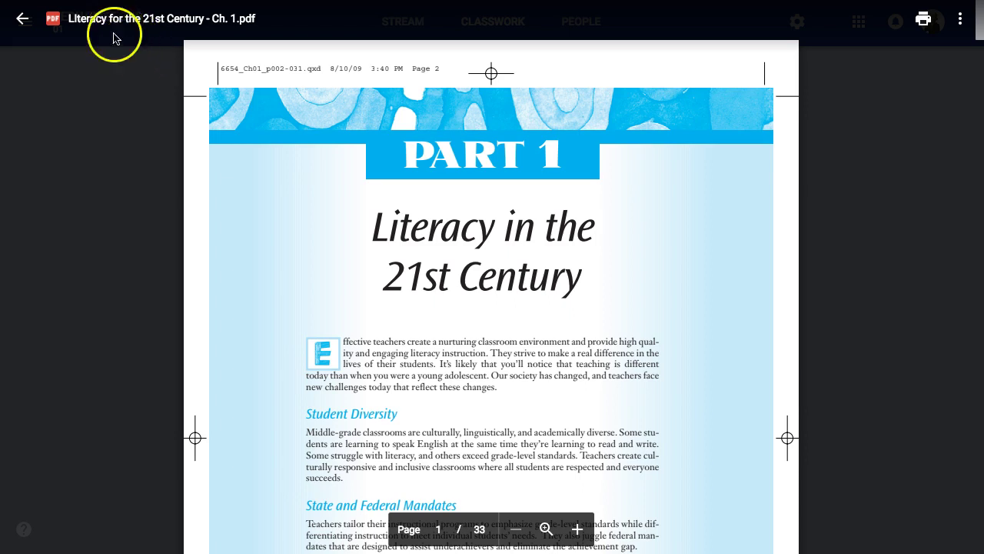
- Close the chapter 1 PDF, reopen and scroll it briefly, then close it again
{"action": "left_click", "coordinate": [136, 138]}
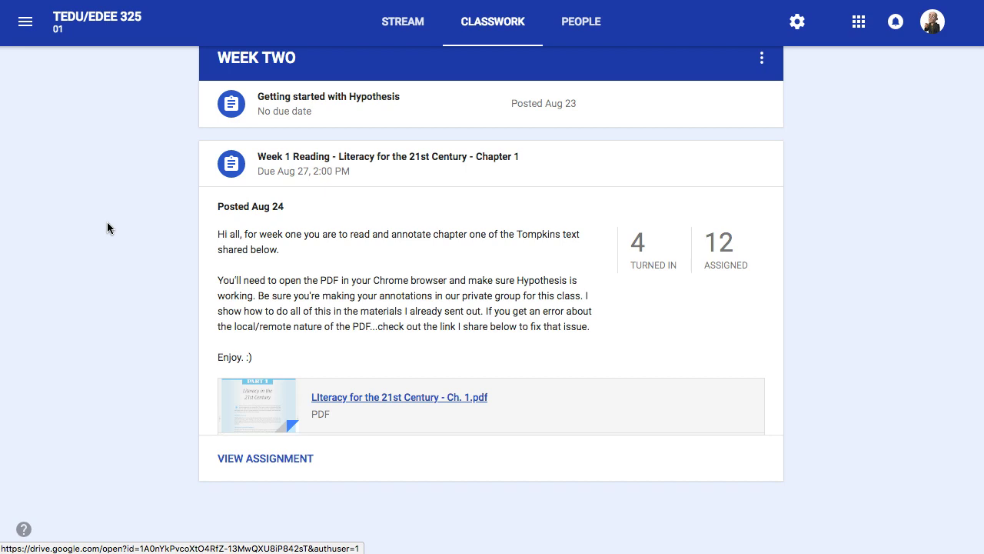
{"action": "left_click", "coordinate": [102, 226]}
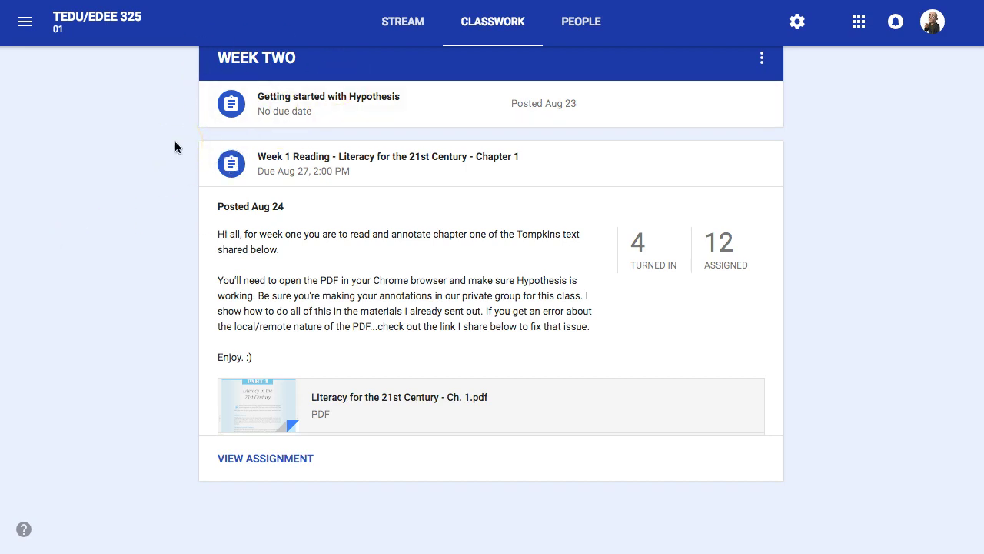
{"action": "left_click", "coordinate": [367, 396]}
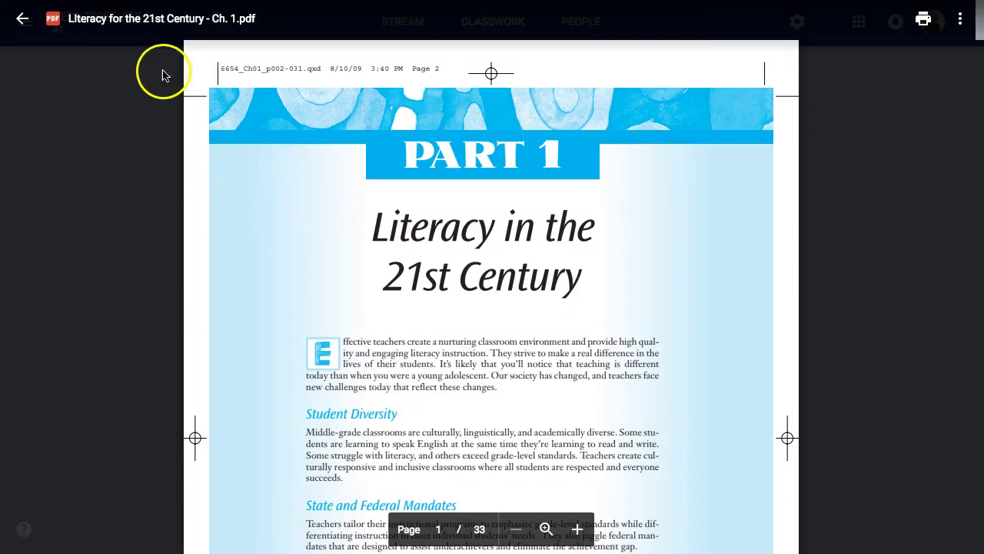
{"action": "scroll", "coordinate": [387, 233], "scroll_direction": "down", "scroll_amount": 6}
{"action": "scroll", "coordinate": [386, 233], "scroll_direction": "up", "scroll_amount": 6}
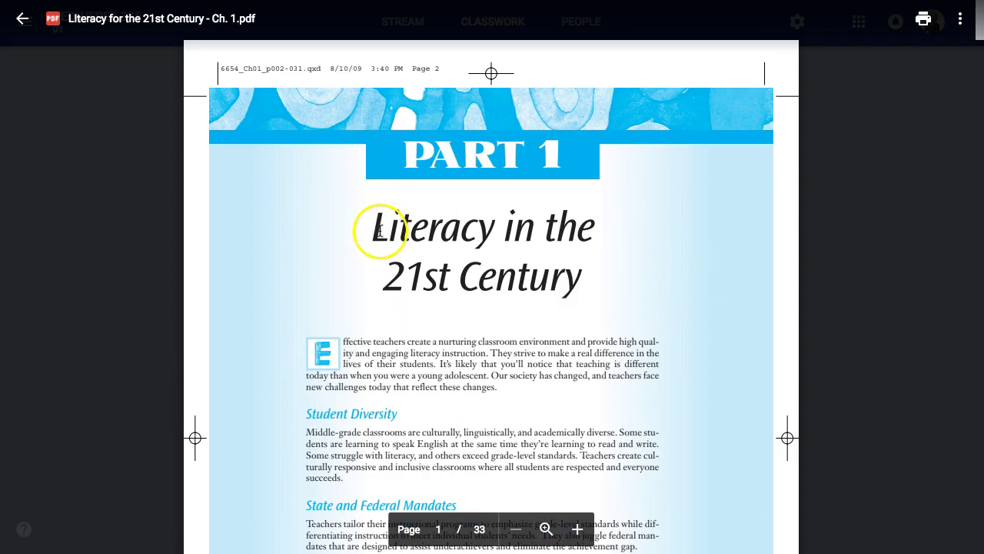
{"action": "left_click", "coordinate": [23, 18]}
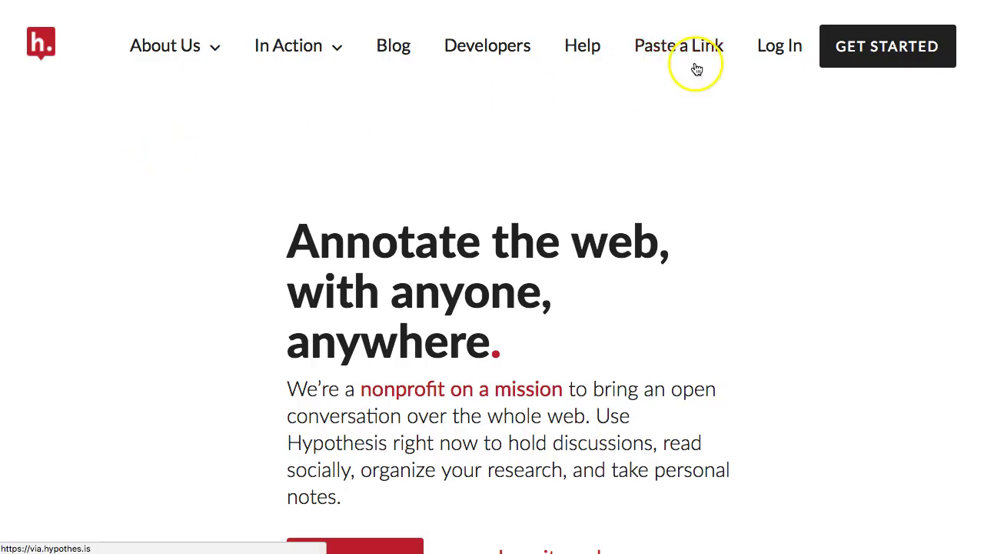
- Open the Hypothesis Get started page and its step 2 Chrome extension prompt
{"action": "left_click", "coordinate": [864, 41]}
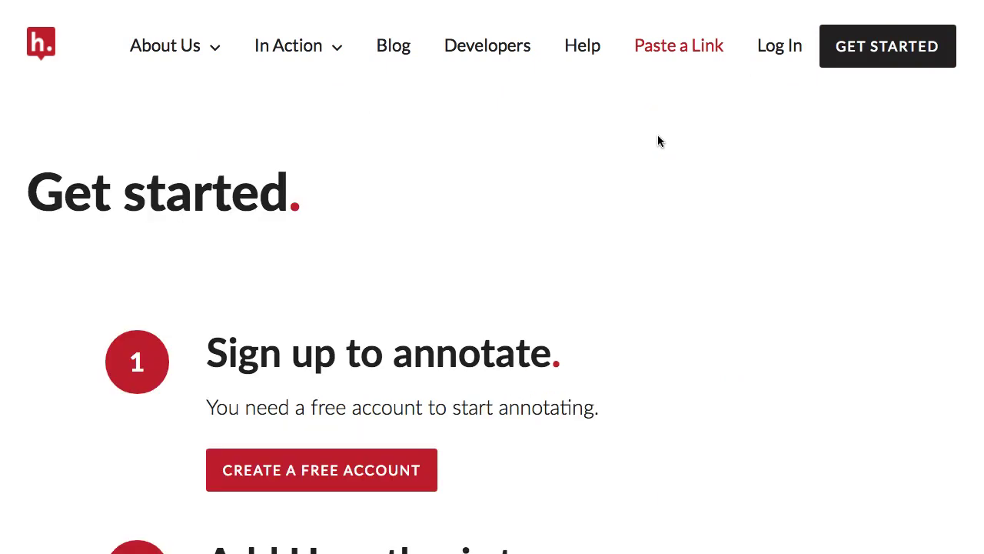
{"action": "scroll", "coordinate": [537, 218], "scroll_direction": "down", "scroll_amount": 5}
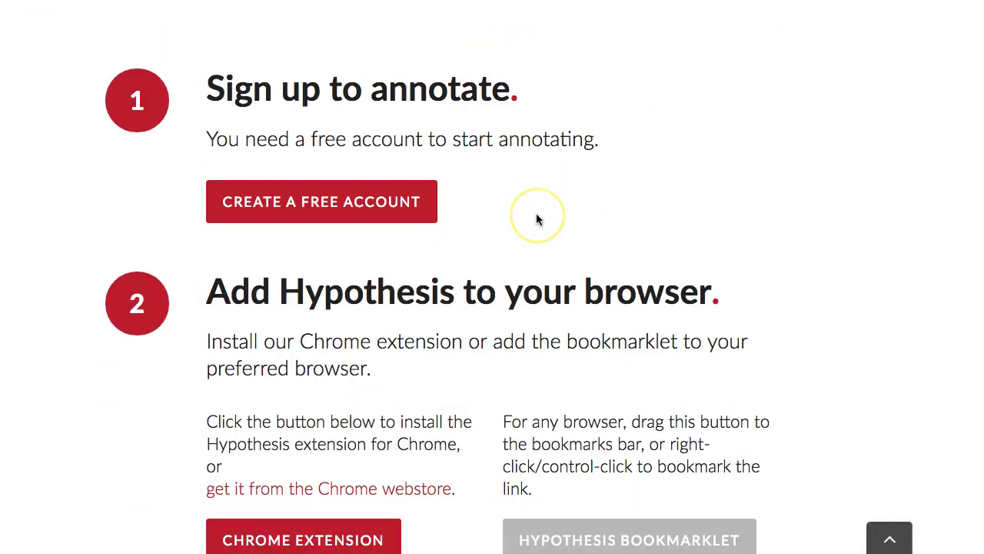
{"action": "scroll", "coordinate": [535, 219], "scroll_direction": "up", "scroll_amount": 5}
{"action": "left_click", "coordinate": [772, 43]}
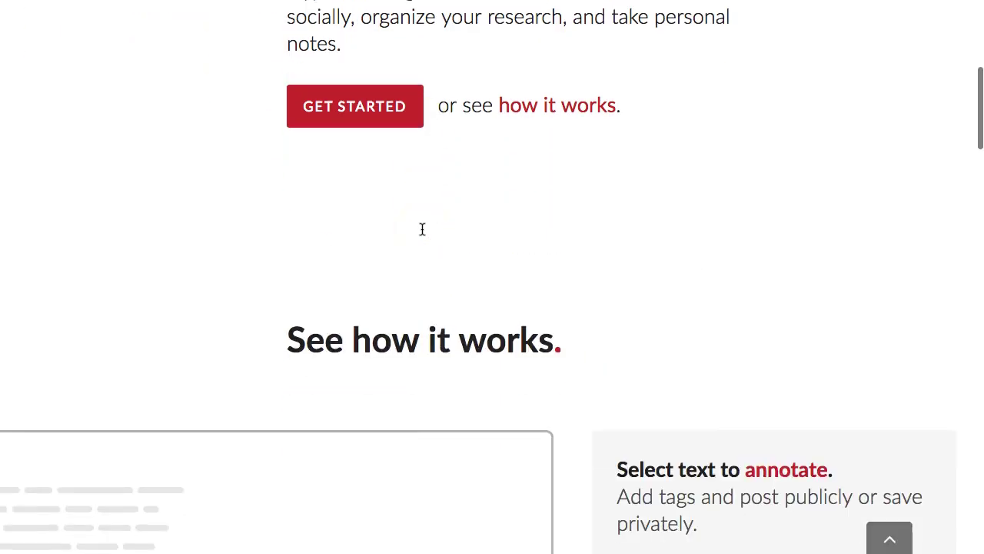
{"action": "scroll", "coordinate": [424, 231], "scroll_direction": "up", "scroll_amount": 2}
{"action": "left_click", "coordinate": [409, 243]}
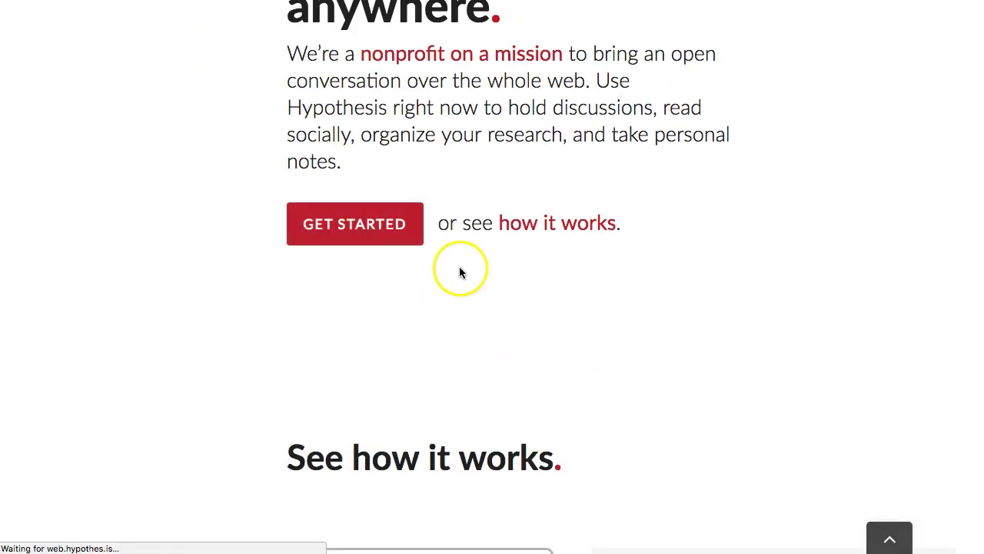
{"action": "scroll", "coordinate": [428, 296], "scroll_direction": "down", "scroll_amount": 3}
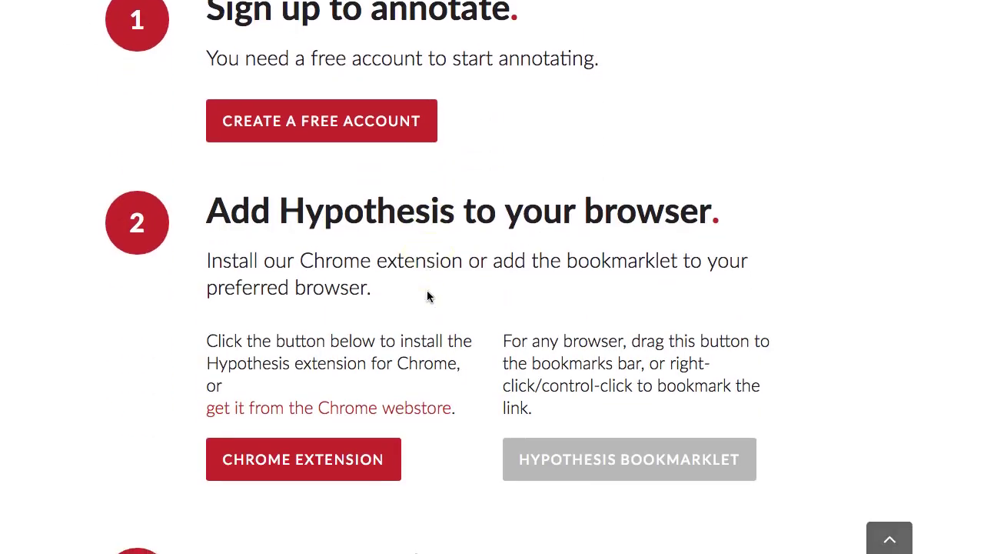
- Add the Hypothesis - Web & PDF Annotation extension to Chrome and toggle it on from the toolbar
{"action": "scroll", "coordinate": [406, 305], "scroll_direction": "up", "scroll_amount": 5}
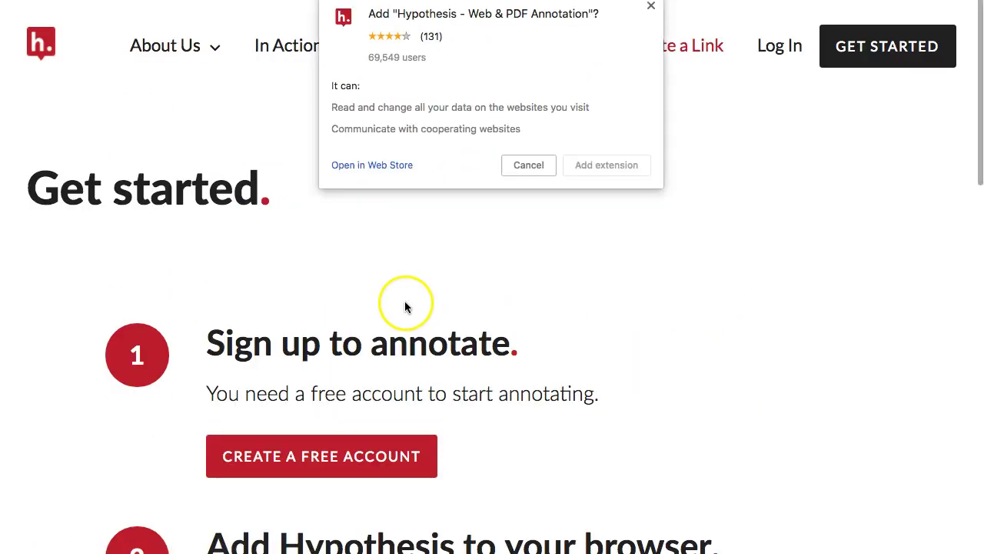
{"action": "left_click", "coordinate": [600, 162]}
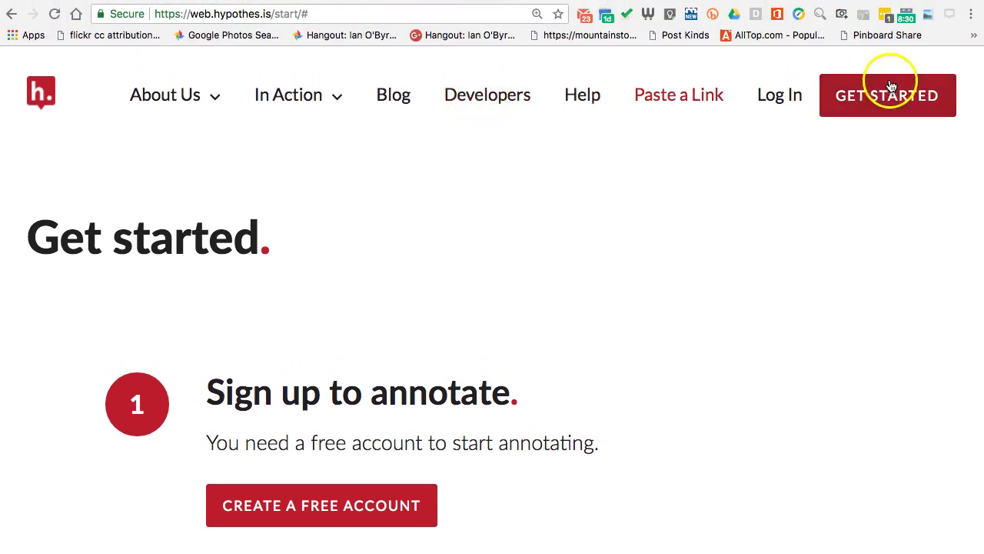
{"action": "left_click", "coordinate": [950, 15]}
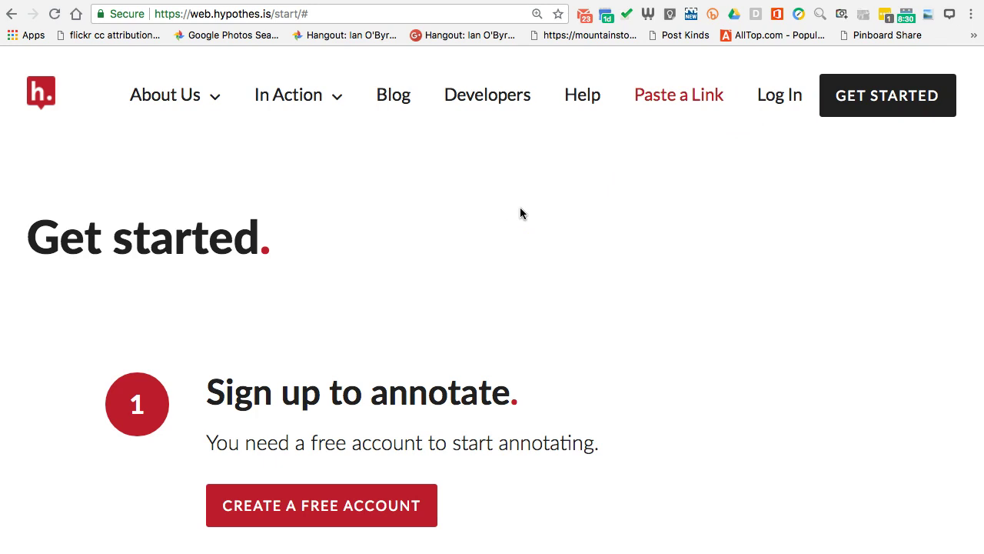
{"action": "left_click", "coordinate": [950, 17]}
- Back on the Classroom tab, reopen the Week 1 Reading chapter 1 PDF with Hypothesis loaded
{"action": "key", "text": "ctrl+Tab"}
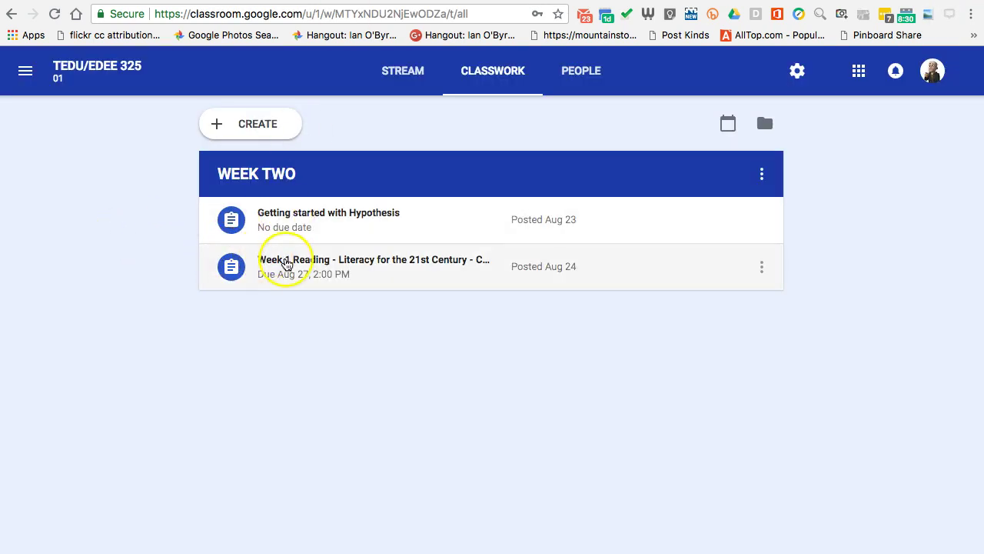
{"action": "left_click", "coordinate": [280, 266]}
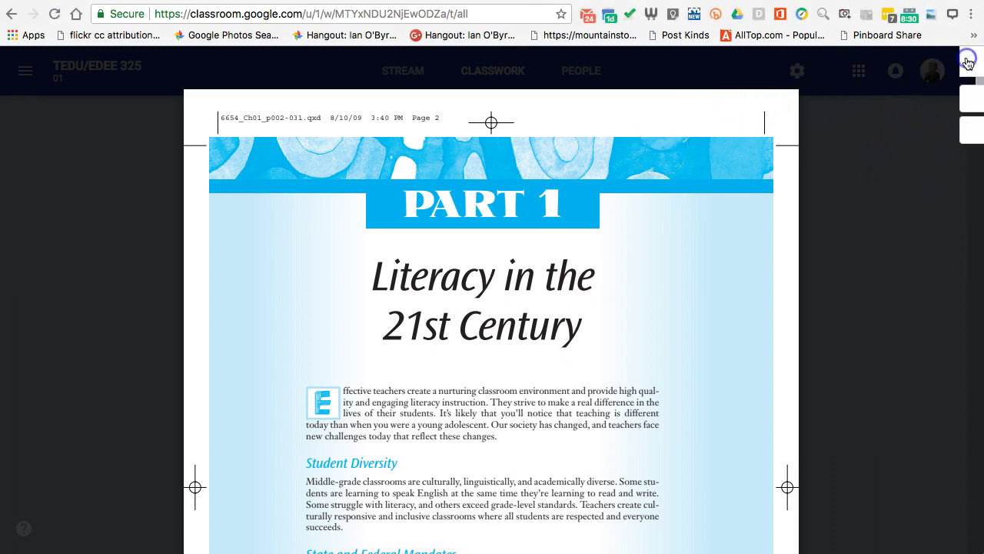
- Turn on Hypothesis over the PDF, toggle its sidebar, and try selecting a passage of text
{"action": "left_click", "coordinate": [970, 68]}
{"action": "left_click", "coordinate": [939, 62]}
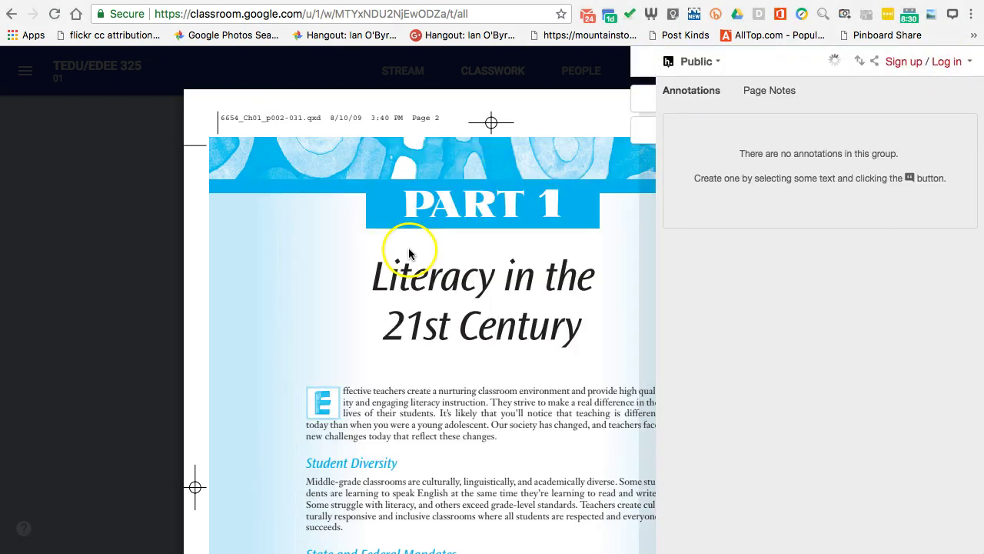
{"action": "left_click", "coordinate": [640, 70]}
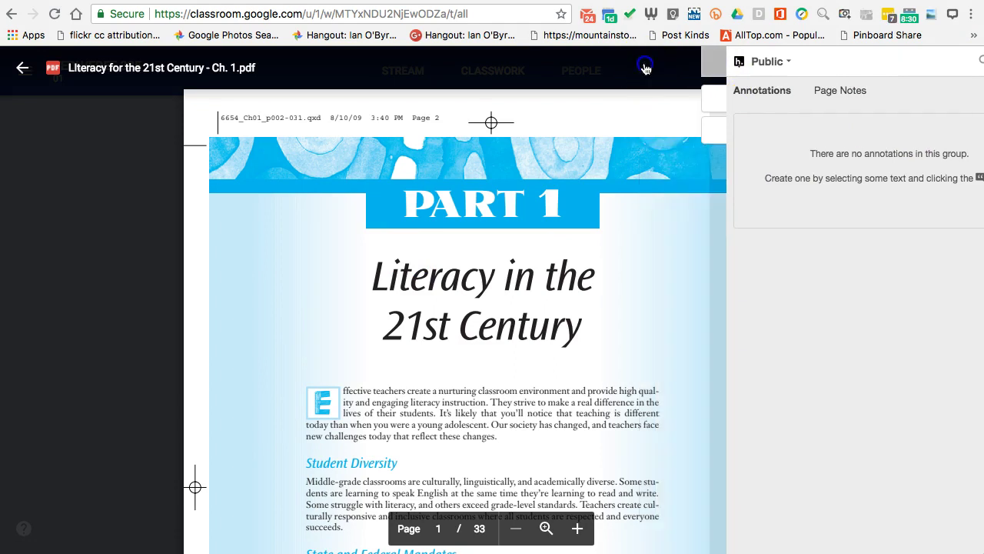
{"action": "left_click", "coordinate": [964, 68]}
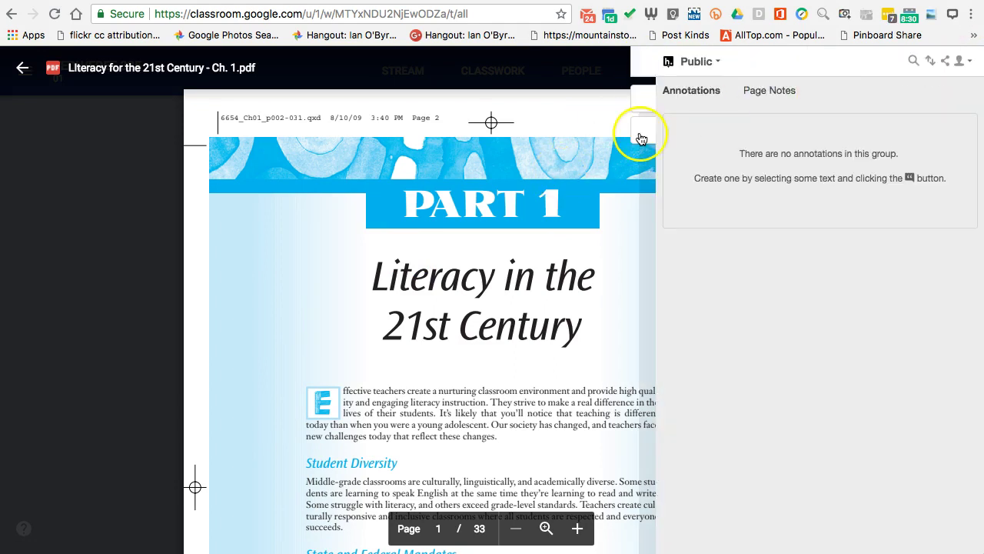
{"action": "left_click", "coordinate": [638, 73]}
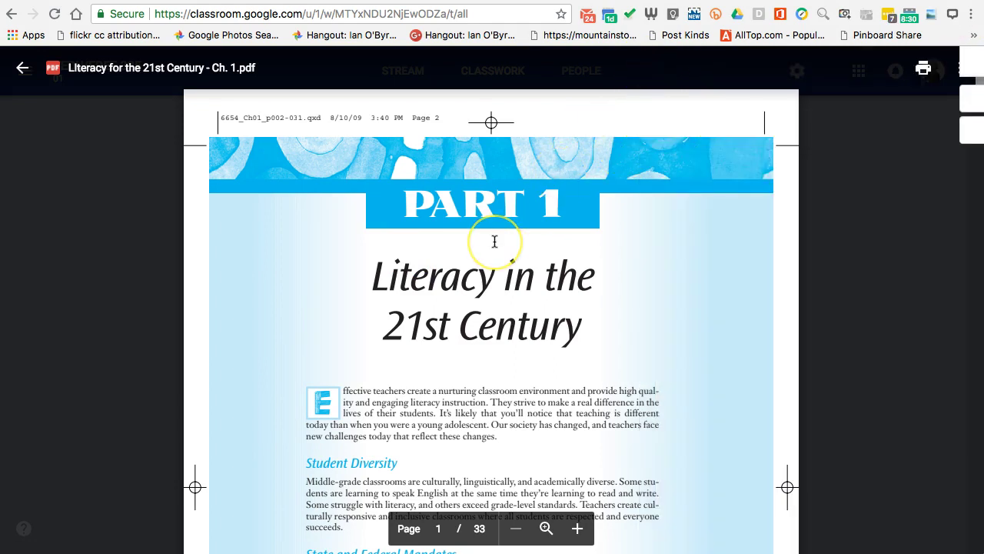
{"action": "scroll", "coordinate": [494, 241], "scroll_direction": "down", "scroll_amount": 3}
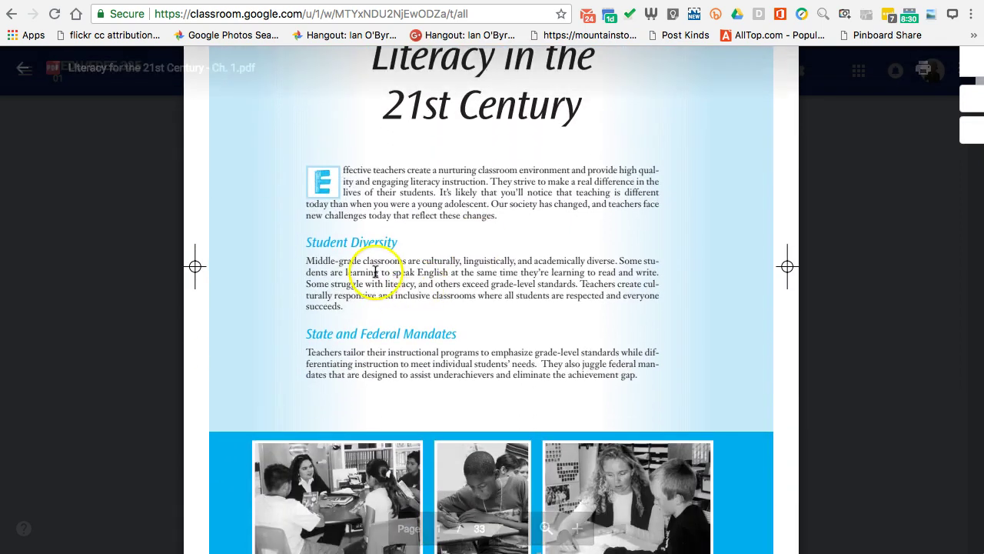
{"action": "left_click_drag", "start_coordinate": [345, 268], "coordinate": [526, 296]}
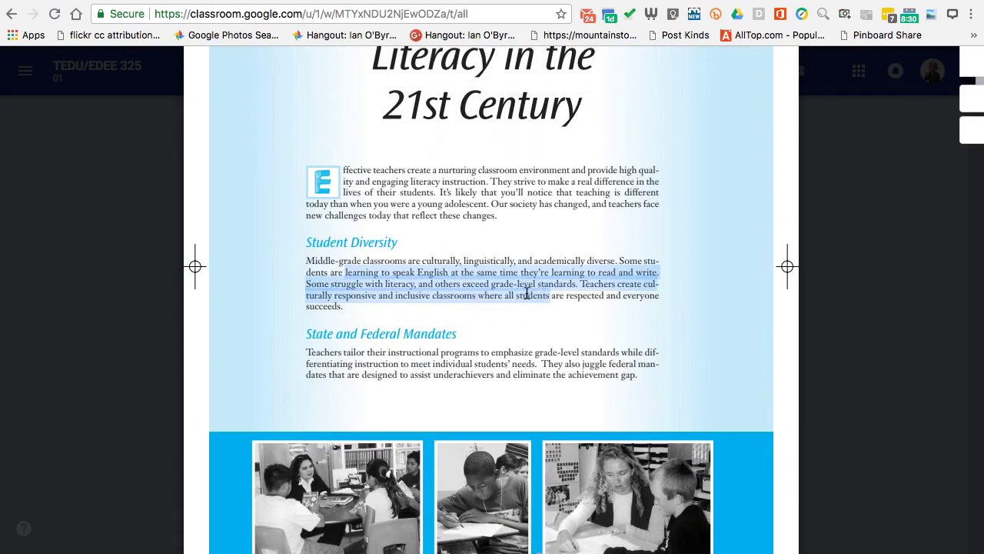
{"action": "scroll", "coordinate": [526, 295], "scroll_direction": "up", "scroll_amount": 1}
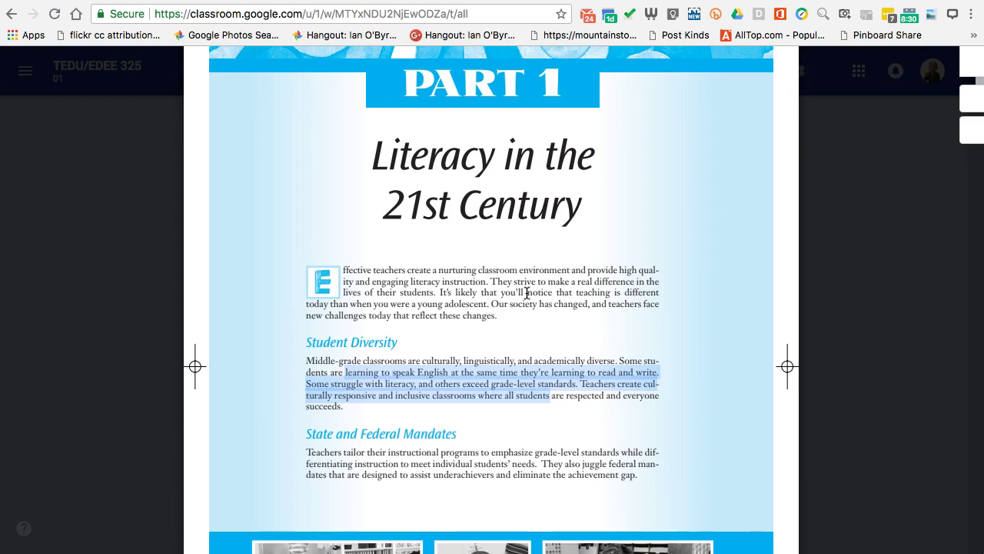
{"action": "left_click", "coordinate": [527, 292]}
- Check the Public group's Page Notes tab, which is empty, then collapse the sidebar
{"action": "left_click", "coordinate": [960, 62]}
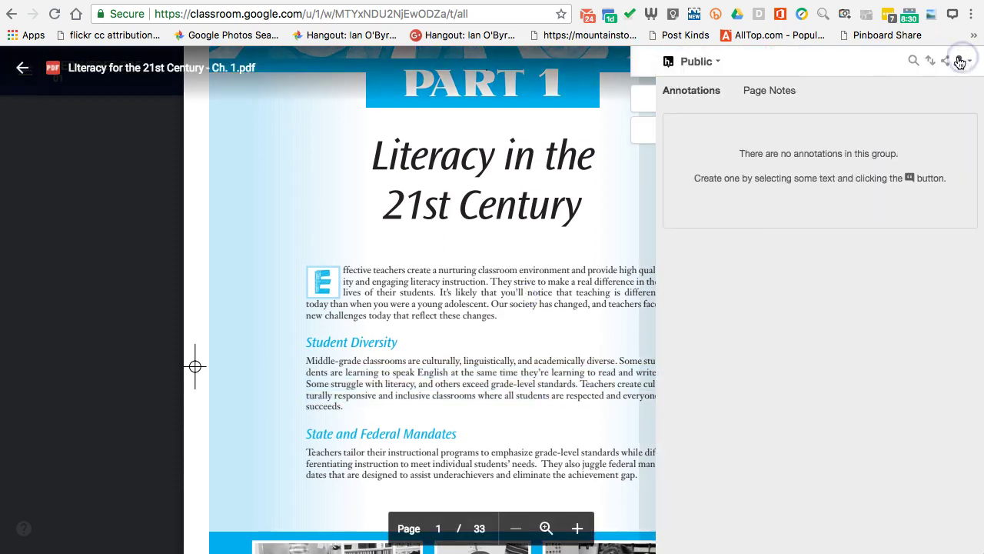
{"action": "left_click", "coordinate": [770, 90]}
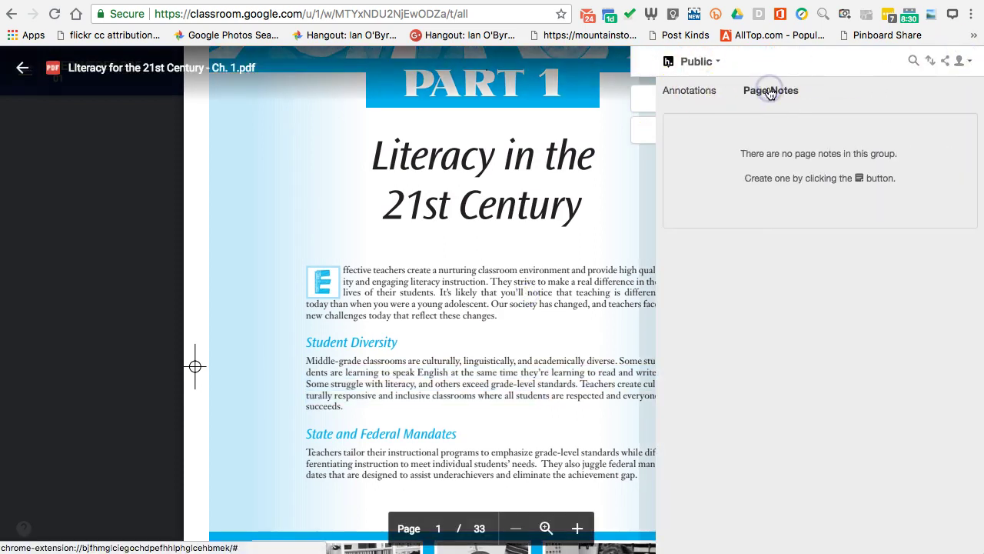
{"action": "left_click", "coordinate": [643, 62]}
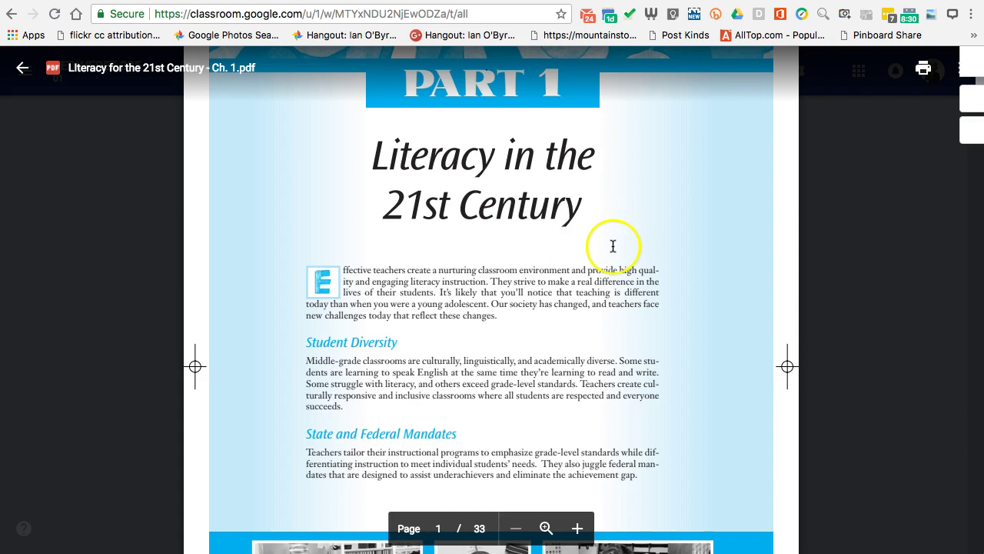
{"action": "scroll", "coordinate": [613, 246], "scroll_direction": "up", "scroll_amount": 2}
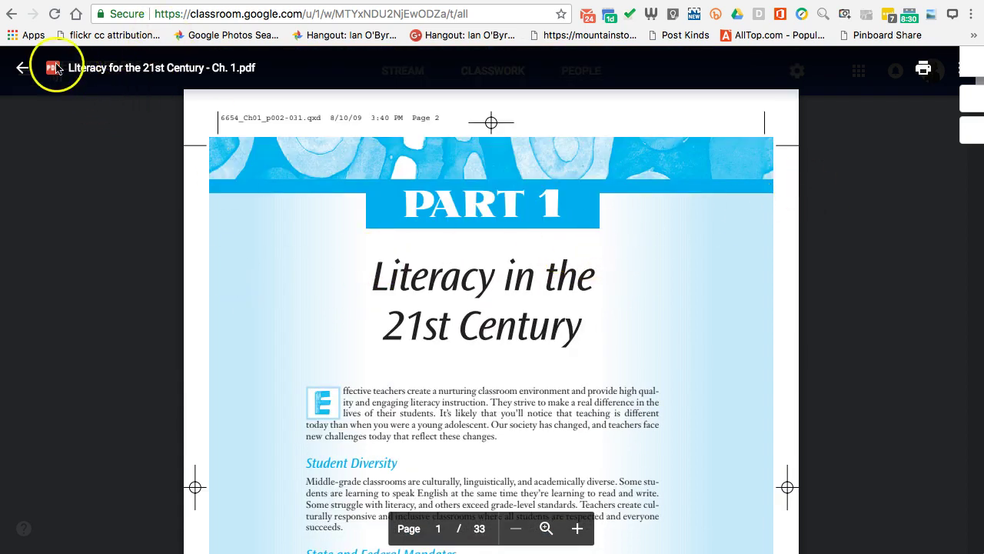
- Reopen the chapter PDF from Classwork and open it in Google Drive via the three-dot menu
{"action": "left_click", "coordinate": [23, 67]}
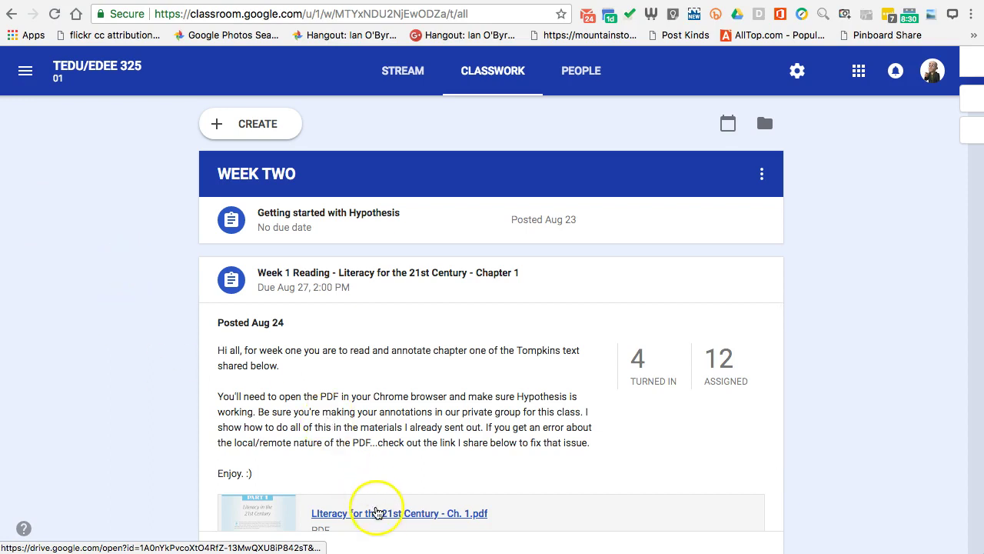
{"action": "left_click", "coordinate": [377, 513]}
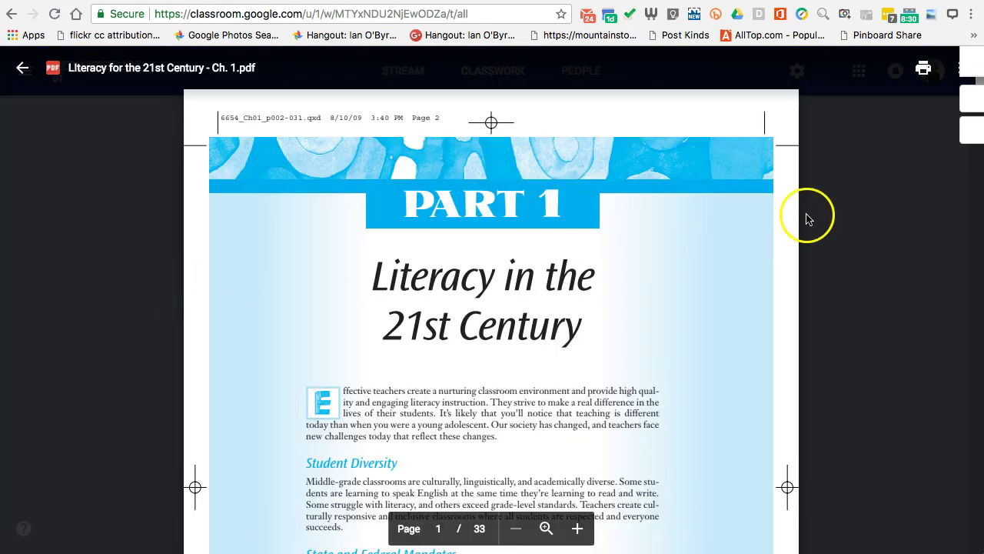
{"action": "left_click", "coordinate": [865, 144]}
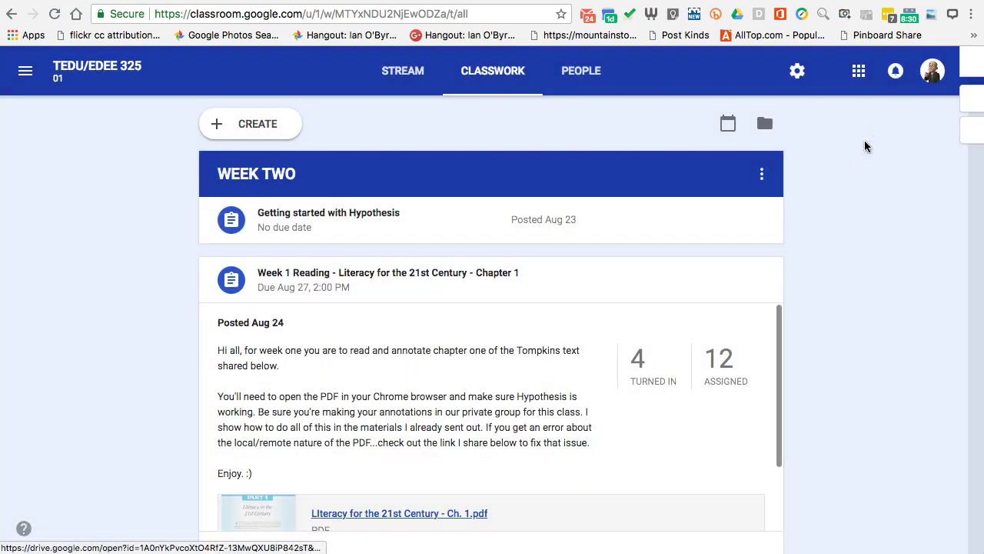
{"action": "left_click", "coordinate": [397, 525]}
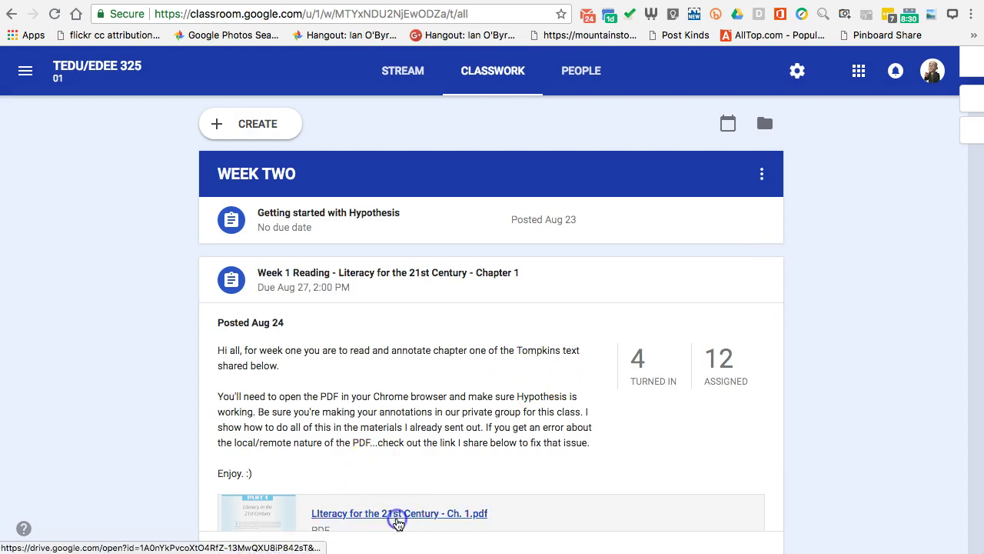
{"action": "left_click", "coordinate": [954, 15]}
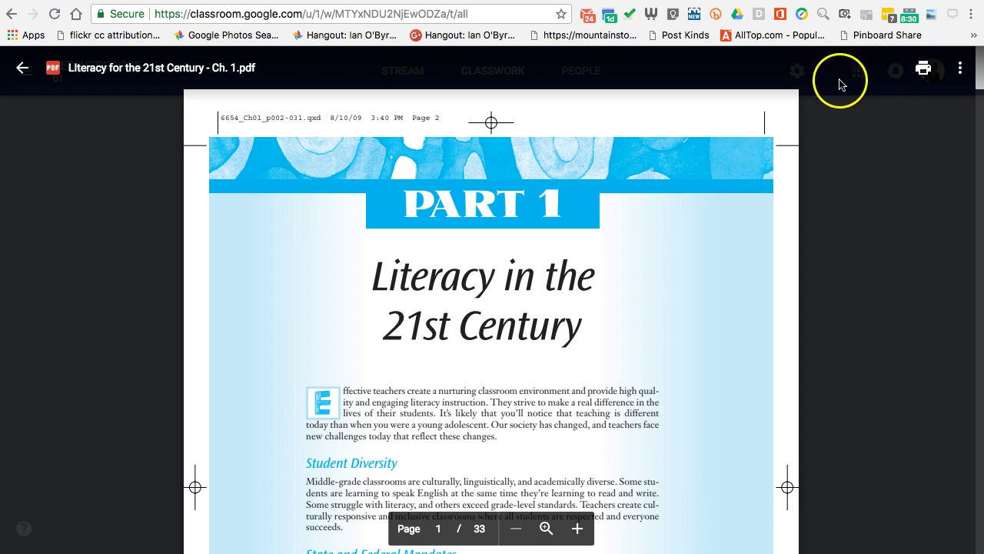
{"action": "left_click", "coordinate": [959, 71]}
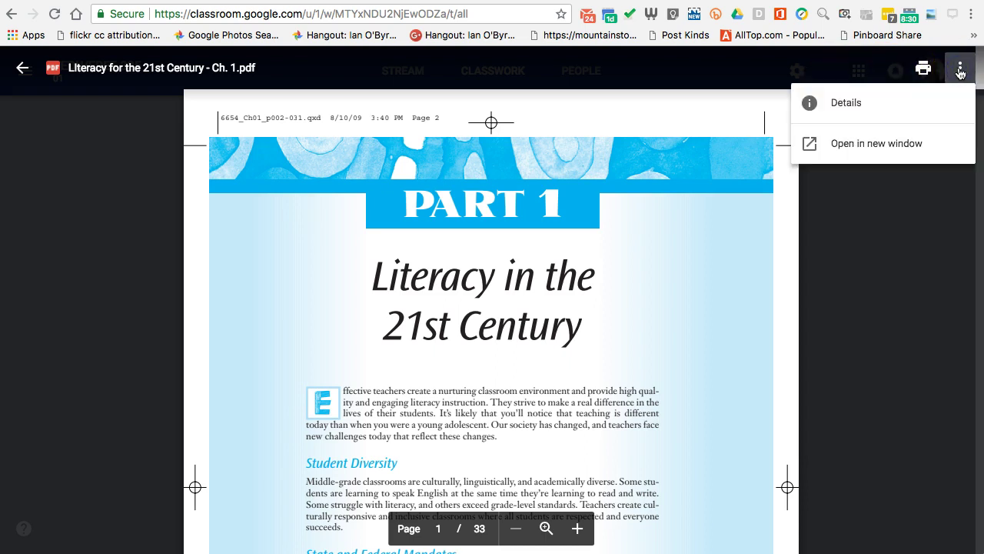
{"action": "left_click", "coordinate": [864, 102]}
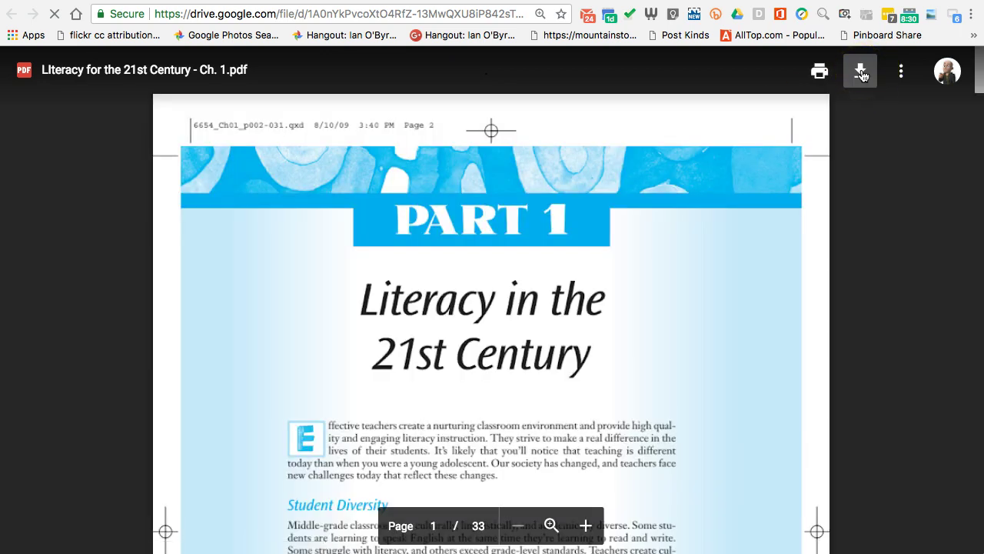
- Download 'Literacy for the 21st Century.pdf' from Drive and open the local copy in Chrome
{"action": "left_click", "coordinate": [884, 73]}
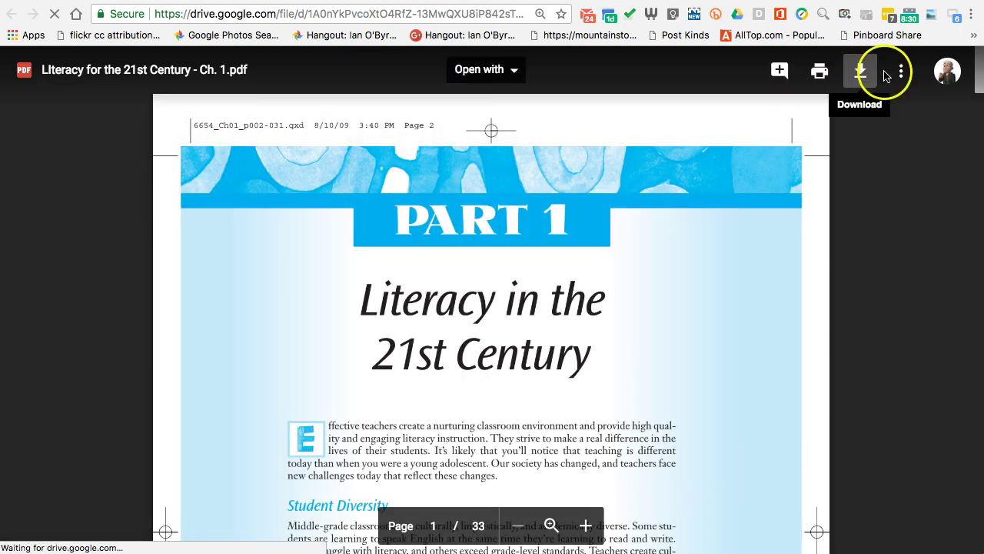
{"action": "left_click", "coordinate": [901, 72]}
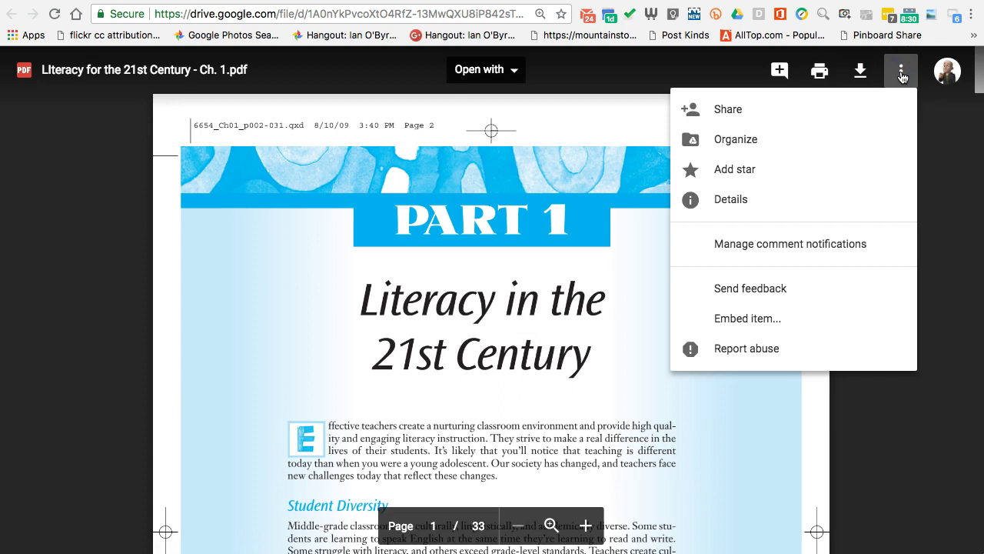
{"action": "left_click", "coordinate": [571, 250]}
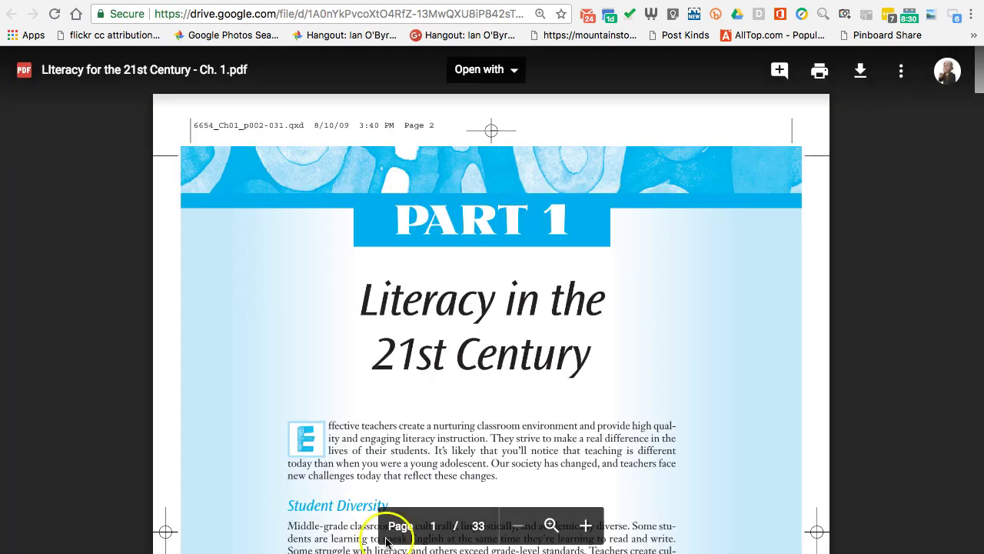
{"action": "left_click_drag", "start_coordinate": [371, 547], "coordinate": [371, 550]}
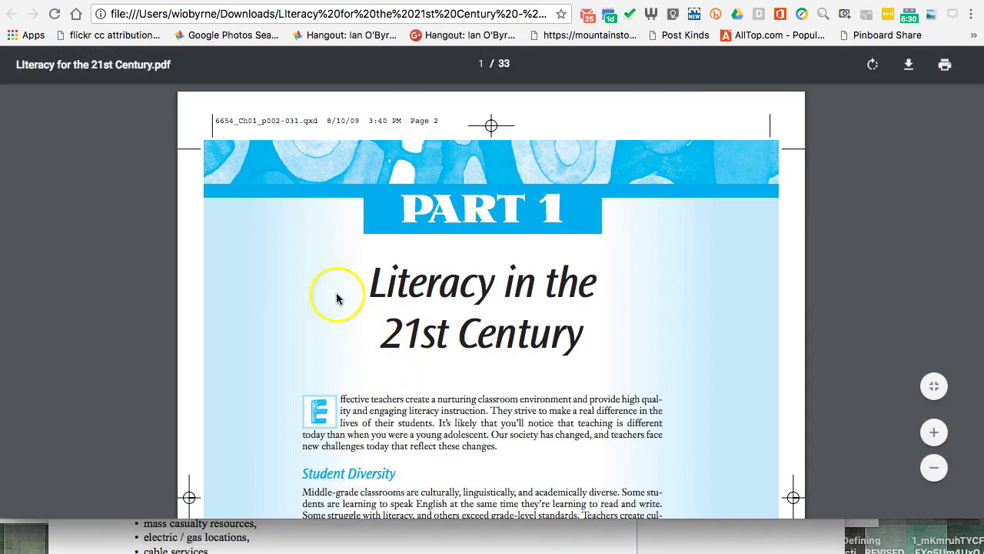
- Stretch the Chrome window to the screen bottom and try enabling Hypothesis on the local PDF
{"action": "left_click_drag", "start_coordinate": [372, 516], "coordinate": [367, 549]}
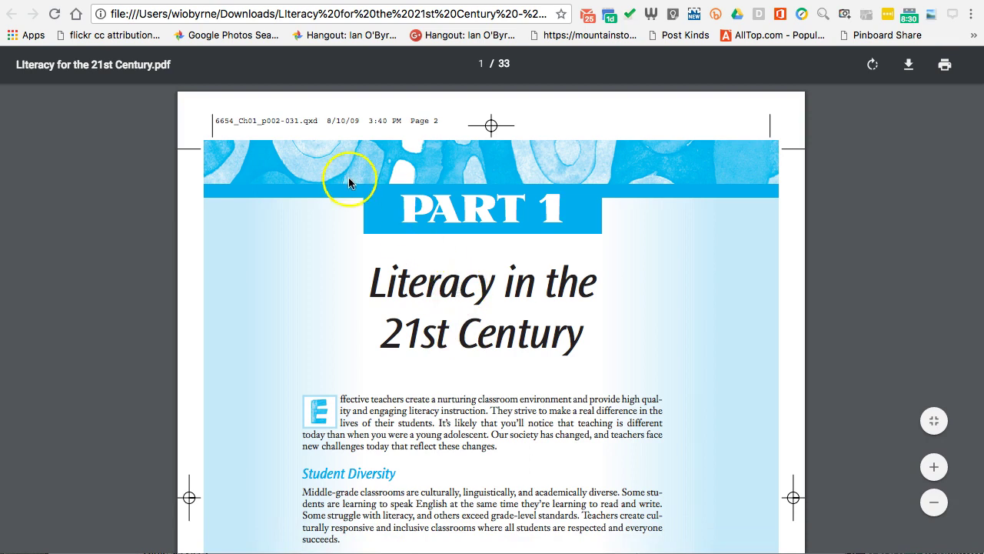
{"action": "left_click", "coordinate": [952, 14]}
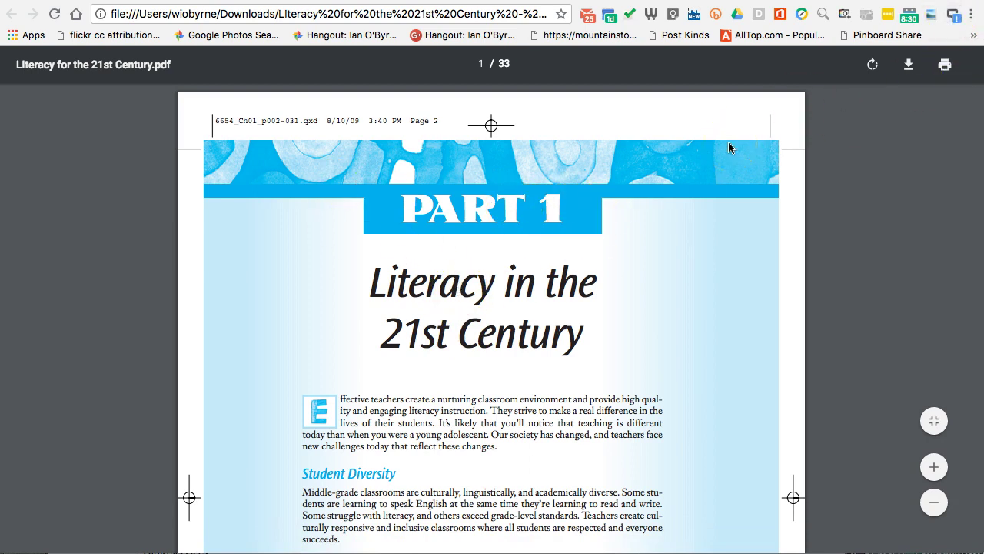
- Turn on 'Allow access to file URLs' in the Hypothesis extension's Chrome options, then return to the local PDF
{"action": "left_click", "coordinate": [953, 16]}
{"action": "right_click", "coordinate": [951, 15]}
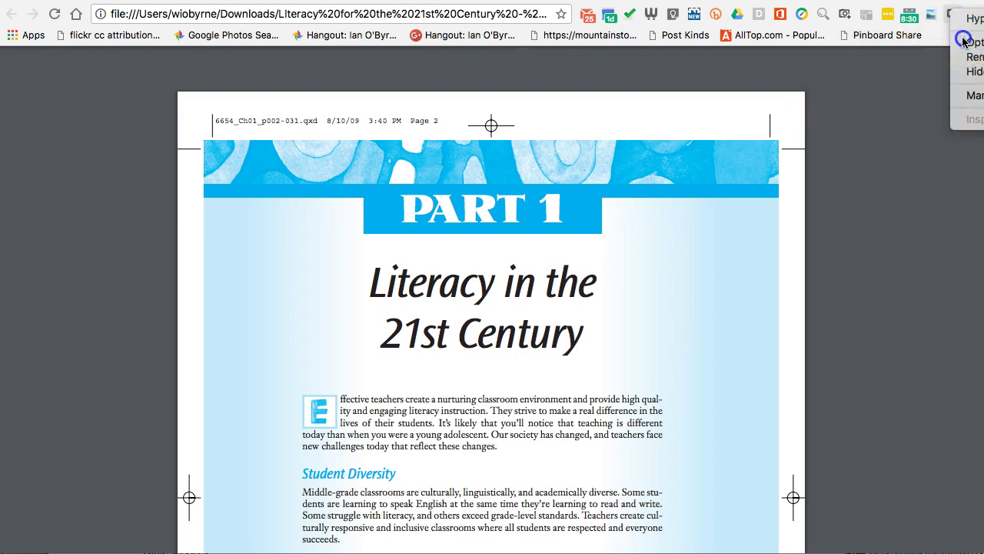
{"action": "left_click", "coordinate": [963, 42]}
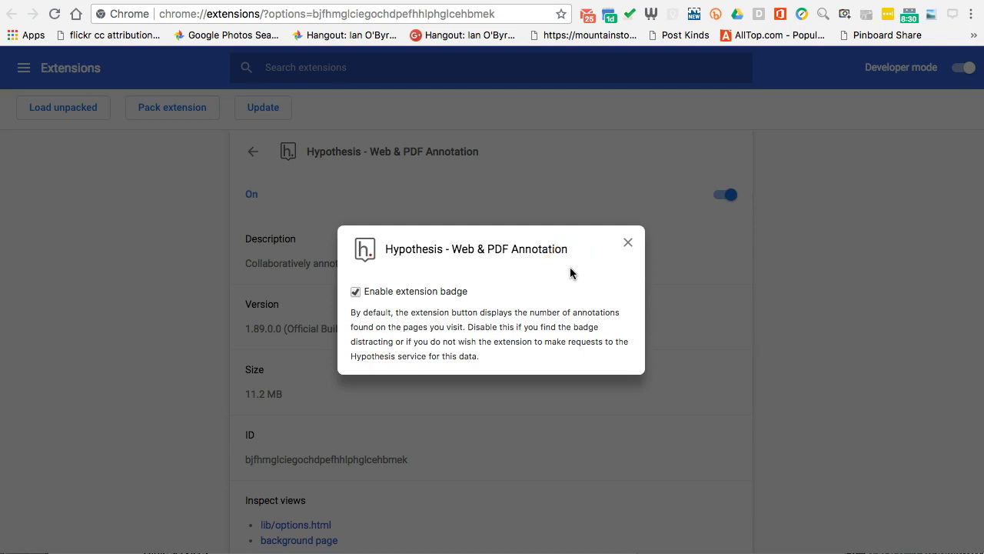
{"action": "left_click", "coordinate": [627, 242]}
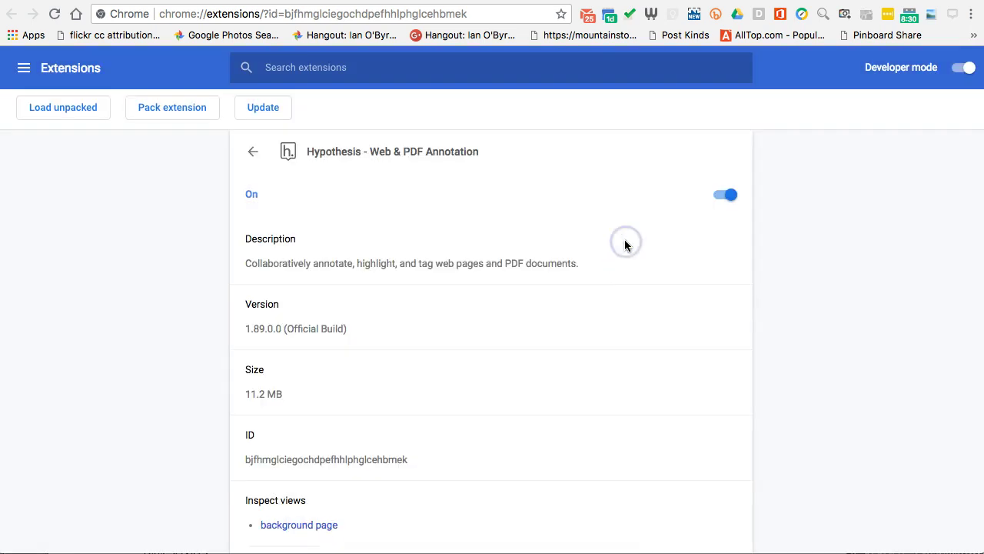
{"action": "scroll", "coordinate": [625, 242], "scroll_direction": "down", "scroll_amount": 5}
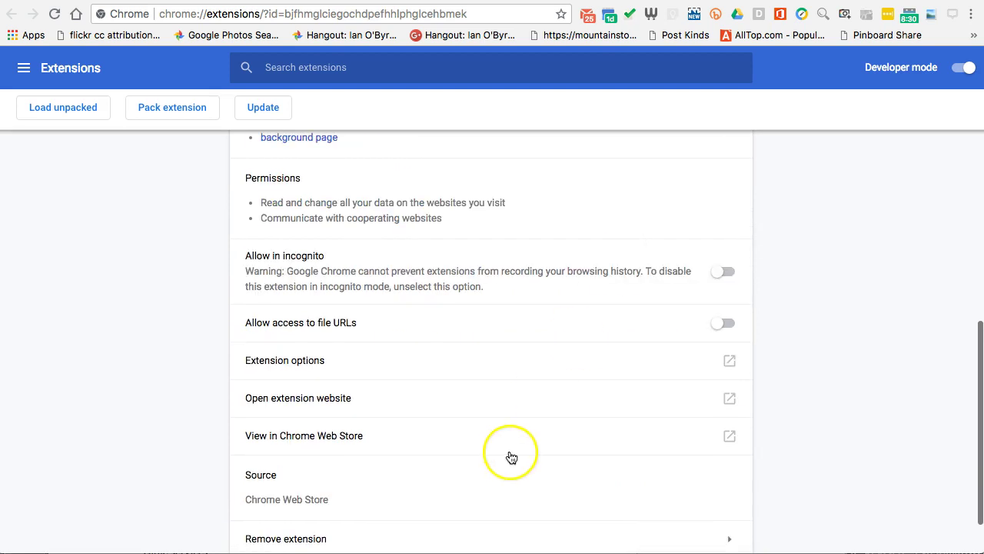
{"action": "left_click", "coordinate": [723, 325]}
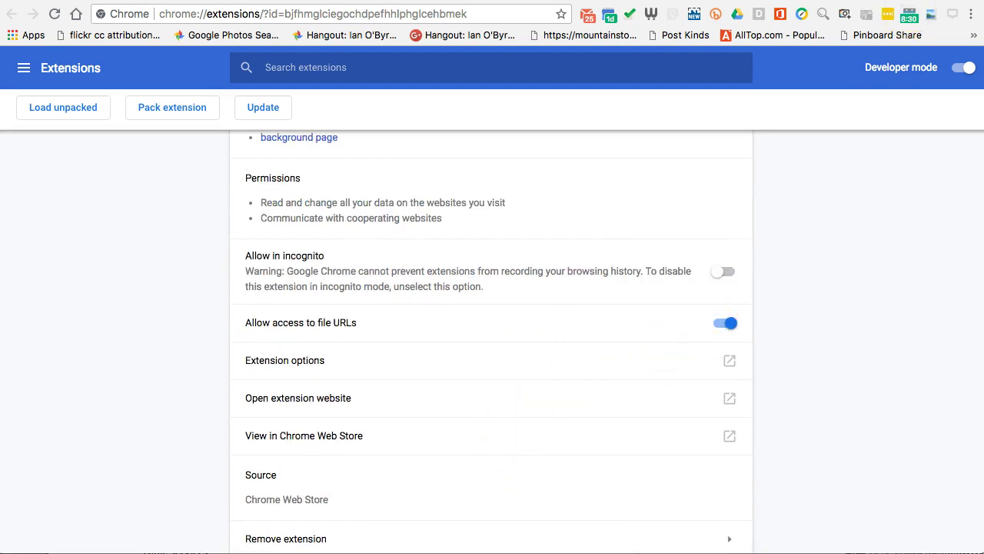
{"action": "key", "text": "ctrl+Tab"}
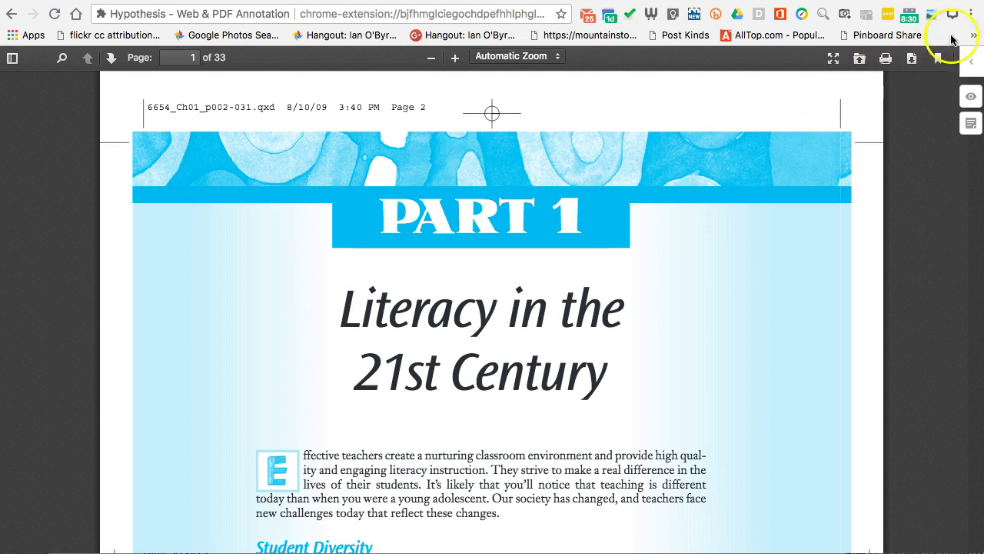
- Draft a trial 'interesting' annotation on an opening-paragraph phrase, then cancel it and collapse the sidebar
{"action": "left_click", "coordinate": [971, 64]}
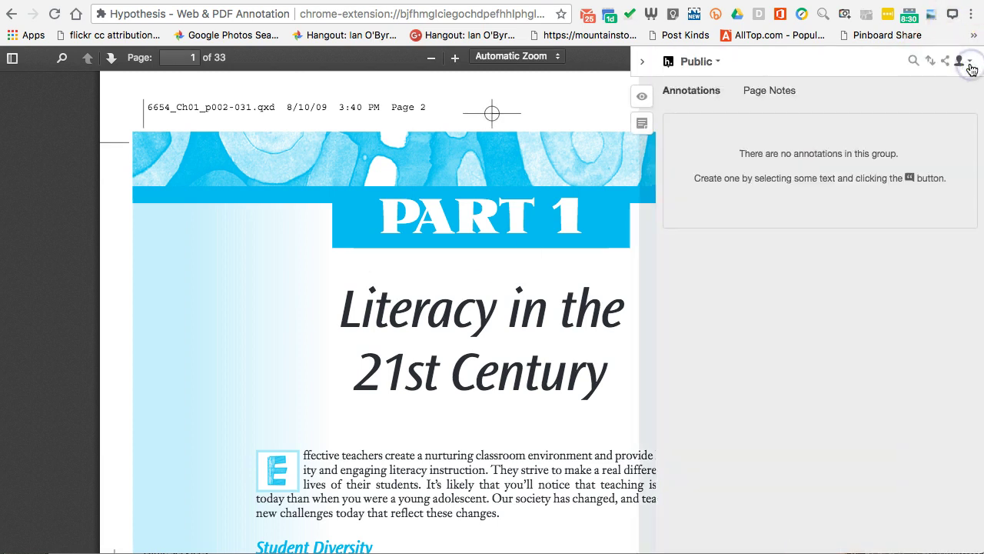
{"action": "left_click", "coordinate": [452, 217]}
{"action": "scroll", "coordinate": [446, 231], "scroll_direction": "down", "scroll_amount": 5}
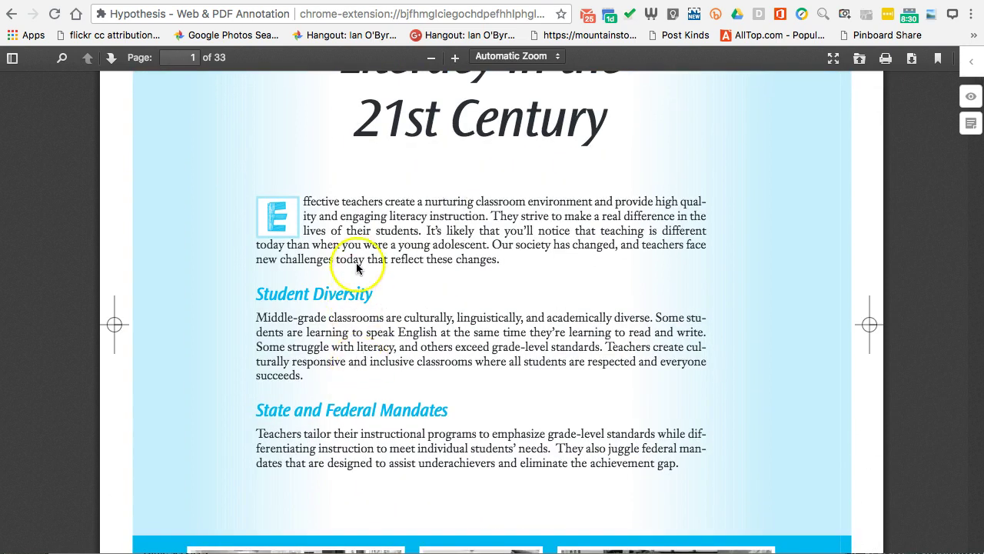
{"action": "left_click_drag", "start_coordinate": [347, 231], "coordinate": [435, 229]}
{"action": "left_click", "coordinate": [399, 263]}
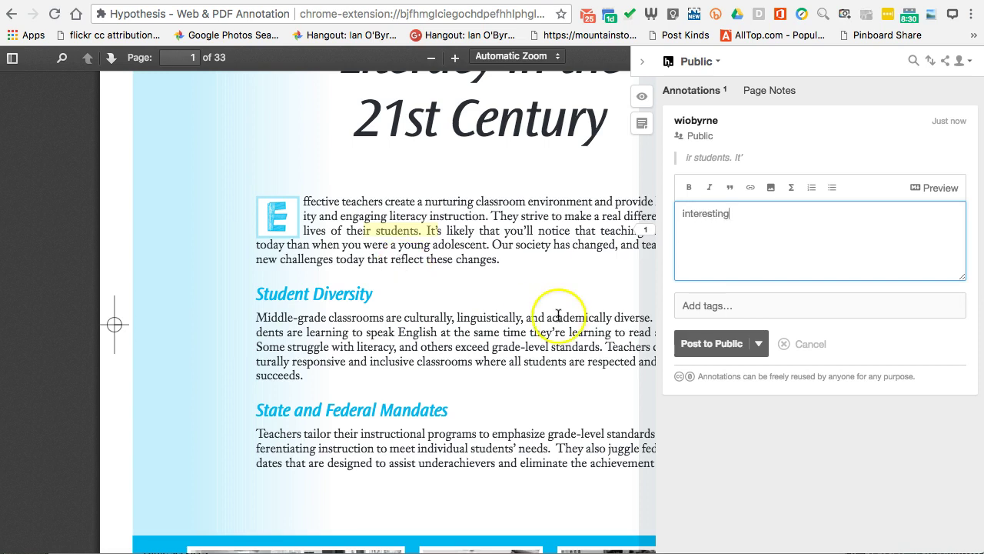
{"action": "left_click", "coordinate": [701, 305]}
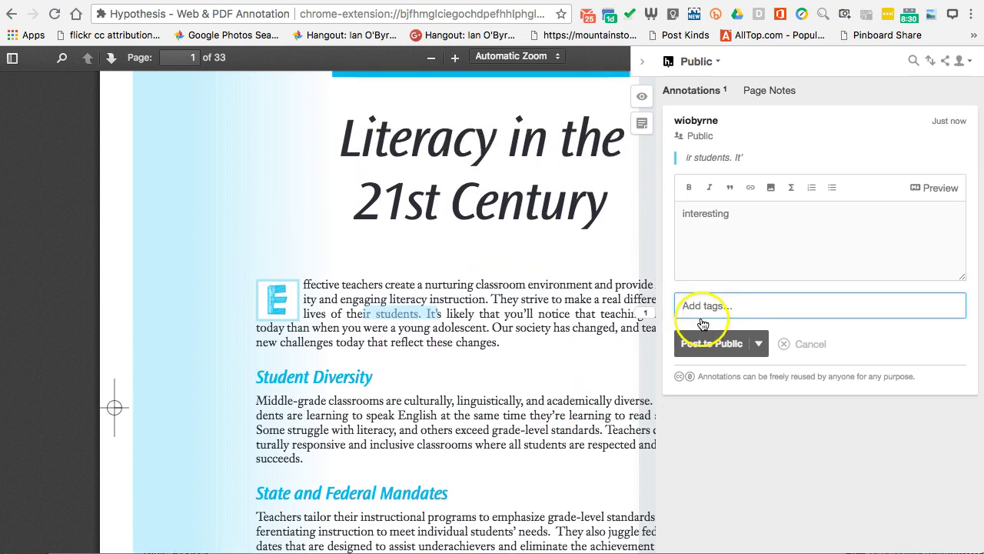
{"action": "left_click", "coordinate": [788, 343]}
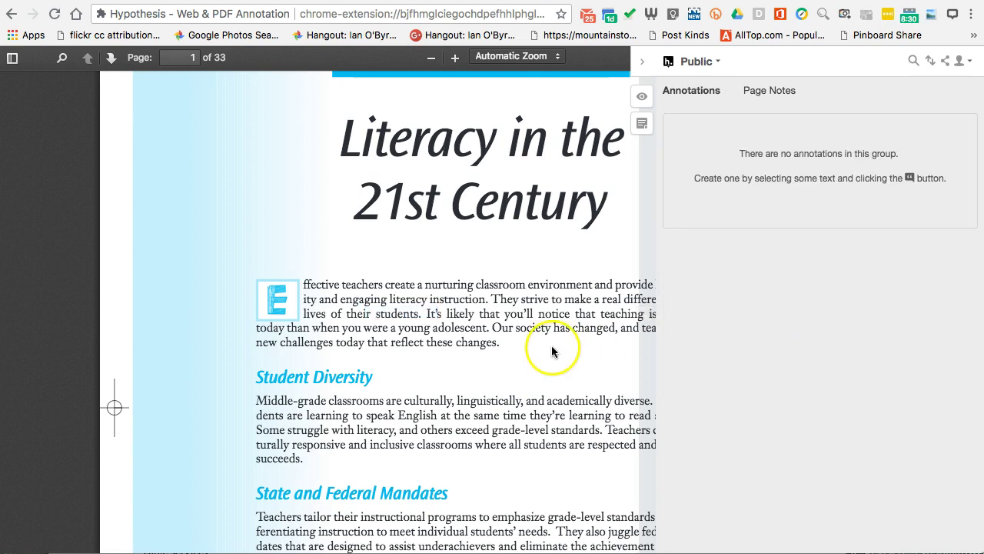
{"action": "left_click", "coordinate": [552, 350]}
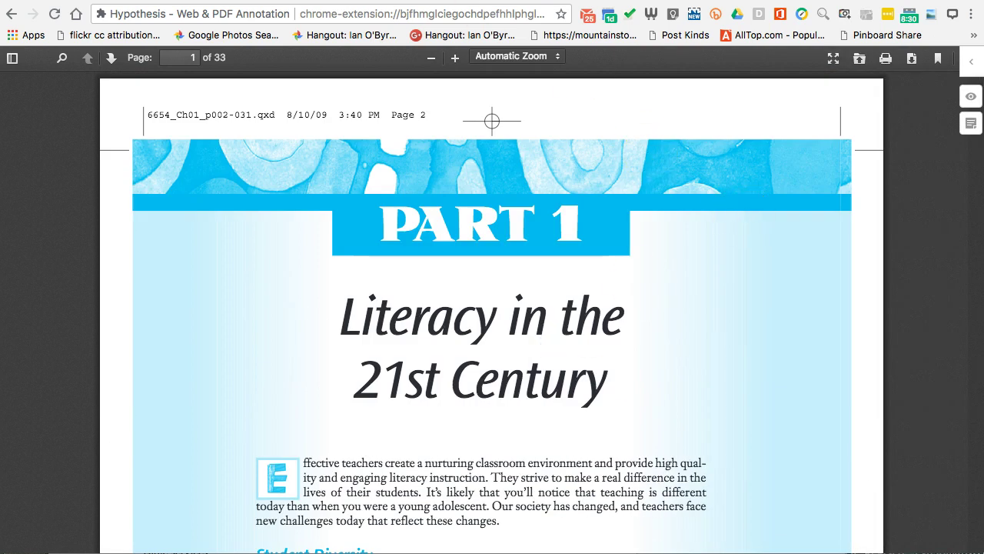
- Go back to Classwork and open the chapter 1 PDF in a new Google Drive window
{"action": "key", "text": "alt+Left"}
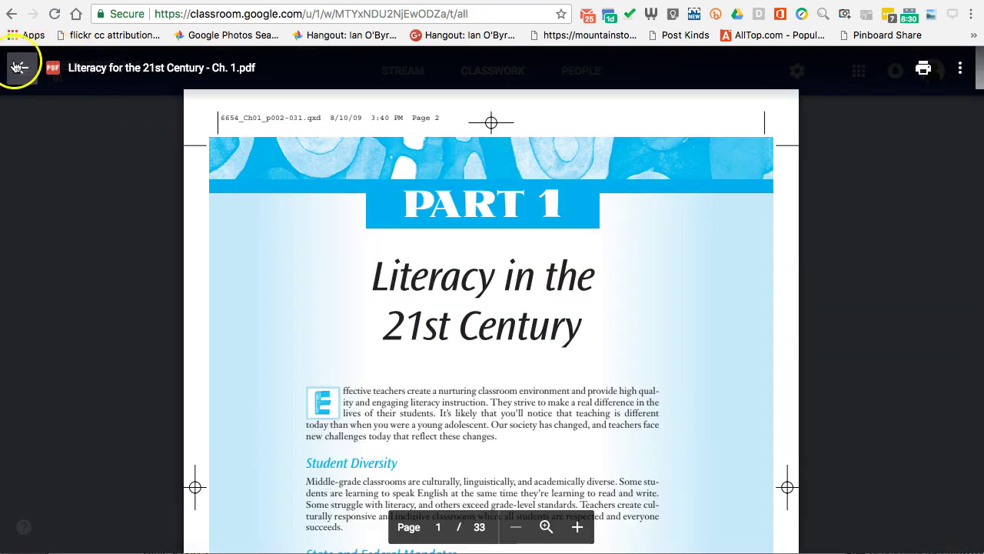
{"action": "left_click", "coordinate": [19, 67]}
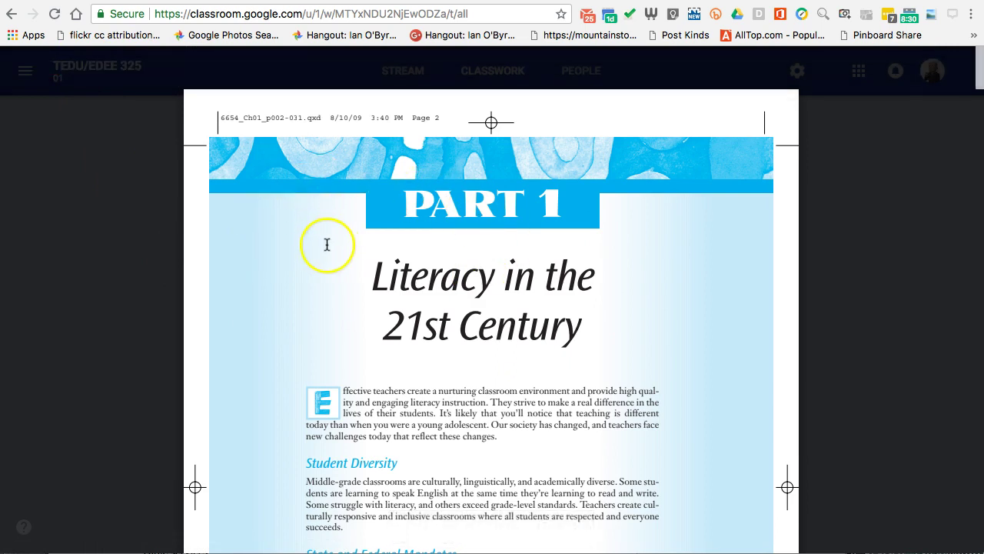
{"action": "left_click", "coordinate": [554, 221]}
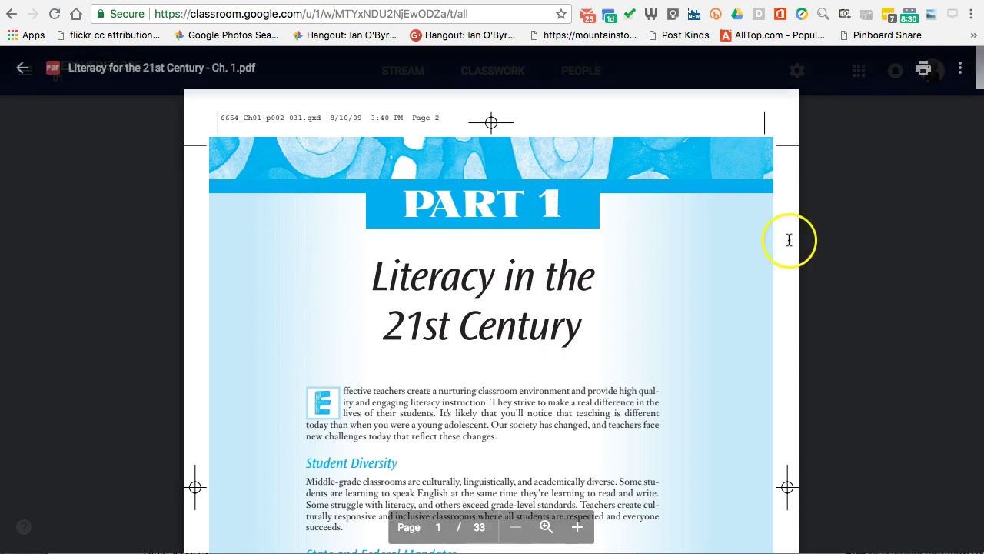
{"action": "left_click", "coordinate": [959, 68]}
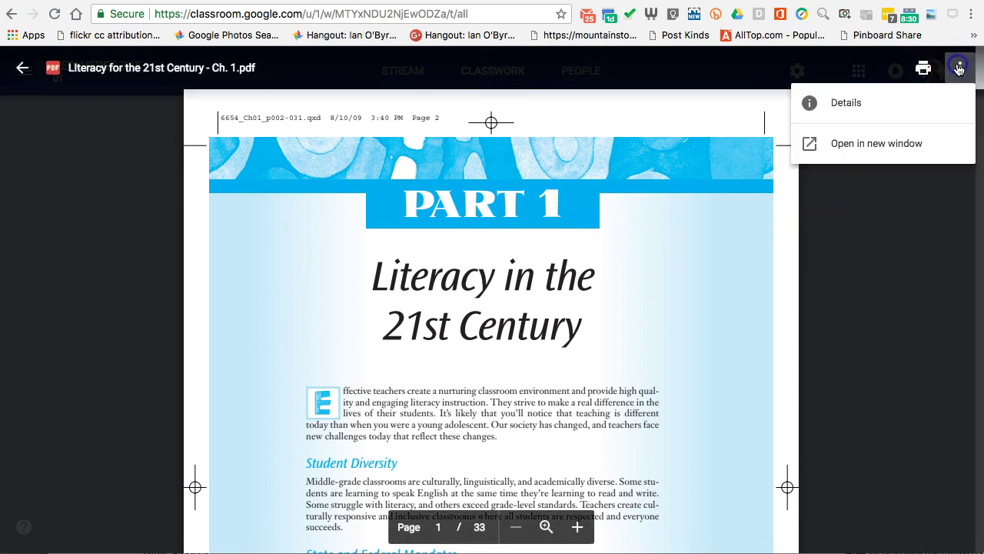
{"action": "left_click", "coordinate": [874, 143]}
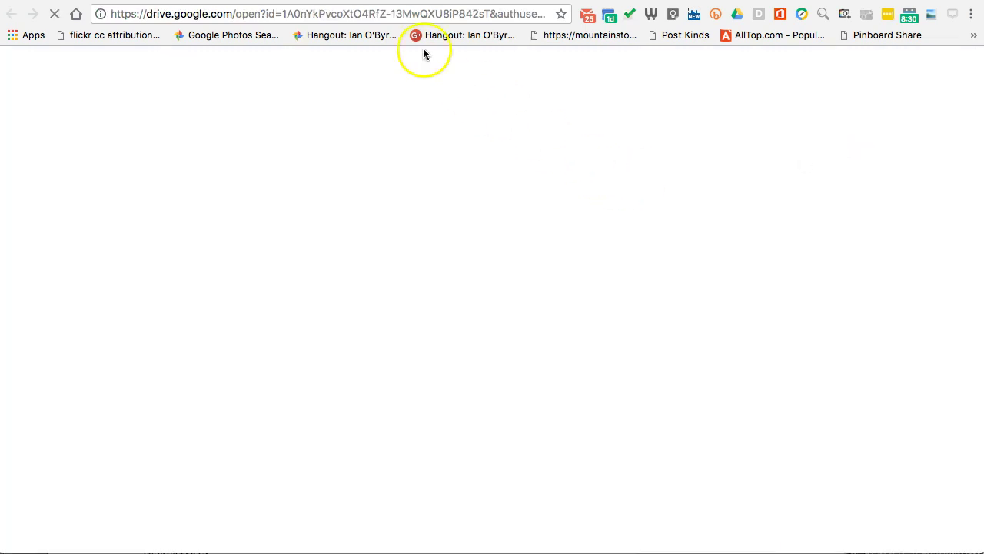
- Dismiss the leftover Classroom menu, download the chapter 1 PDF from Drive, and bring up Finder
{"action": "key", "text": "super+w"}
{"action": "left_click", "coordinate": [864, 83]}
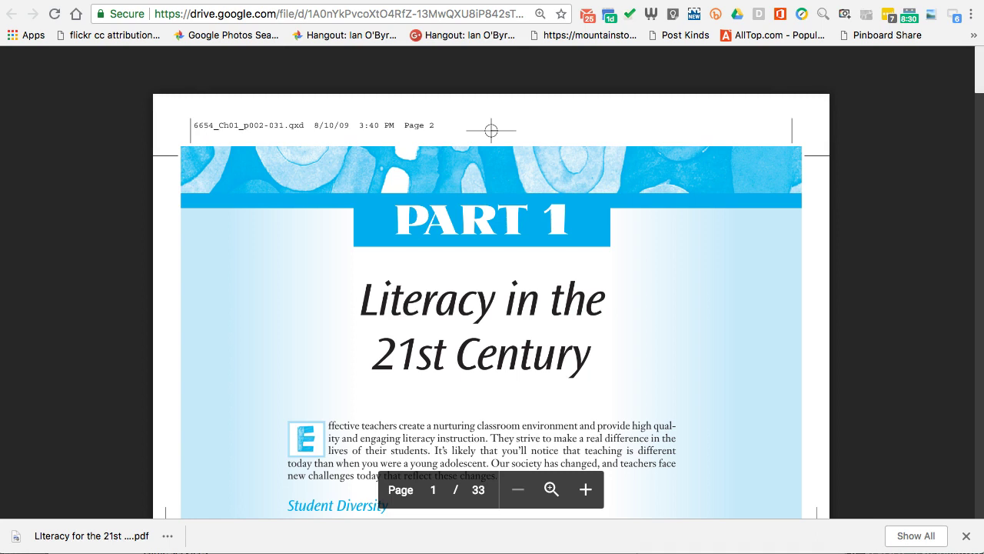
{"action": "key", "text": "super+Tab"}
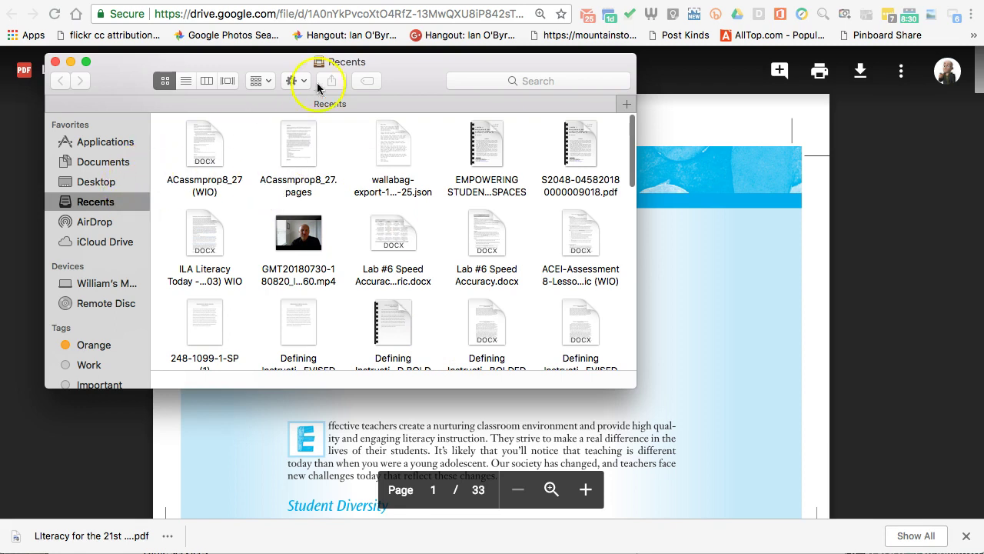
- In Finder, go to the home folder's Downloads and select the chapter 1 Literacy PDF
{"action": "left_click", "coordinate": [97, 183]}
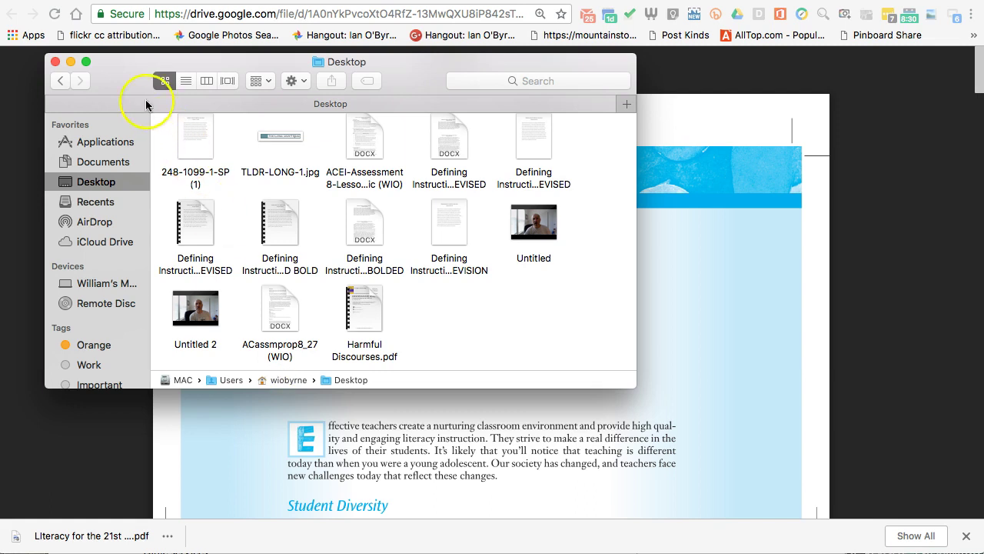
{"action": "left_click_drag", "start_coordinate": [136, 80], "coordinate": [135, 115]}
{"action": "left_click", "coordinate": [95, 237]}
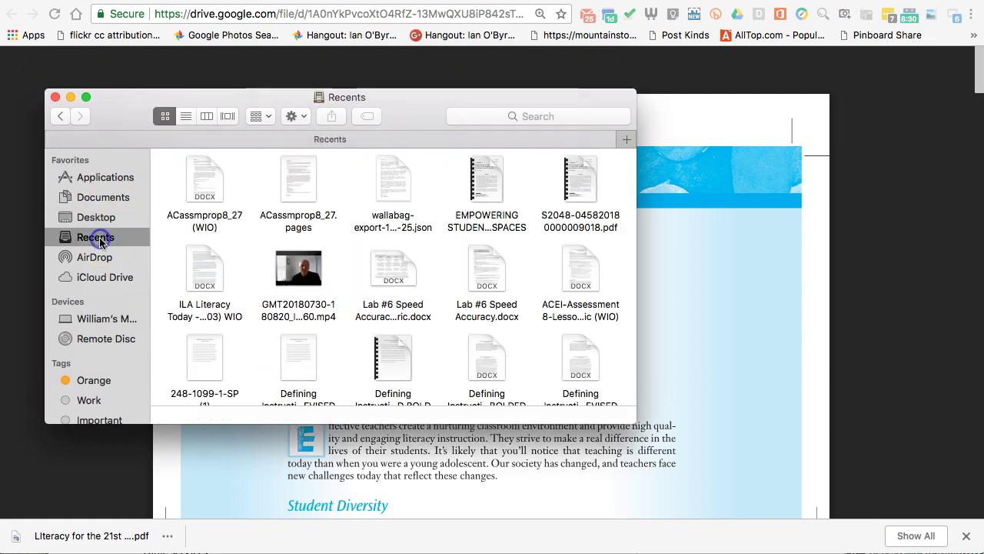
{"action": "left_click", "coordinate": [91, 218]}
{"action": "left_click", "coordinate": [265, 416]}
{"action": "left_click", "coordinate": [269, 416]}
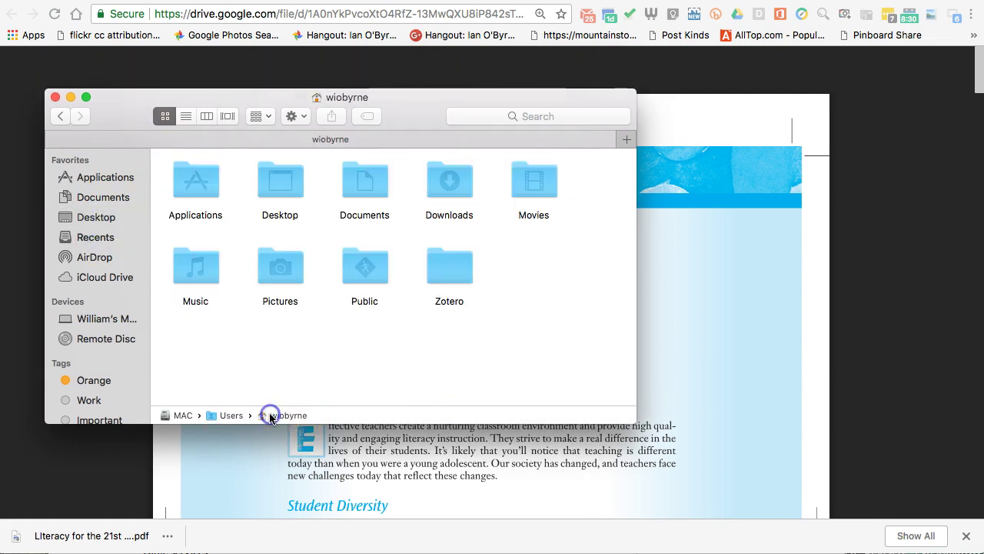
{"action": "left_click", "coordinate": [432, 184]}
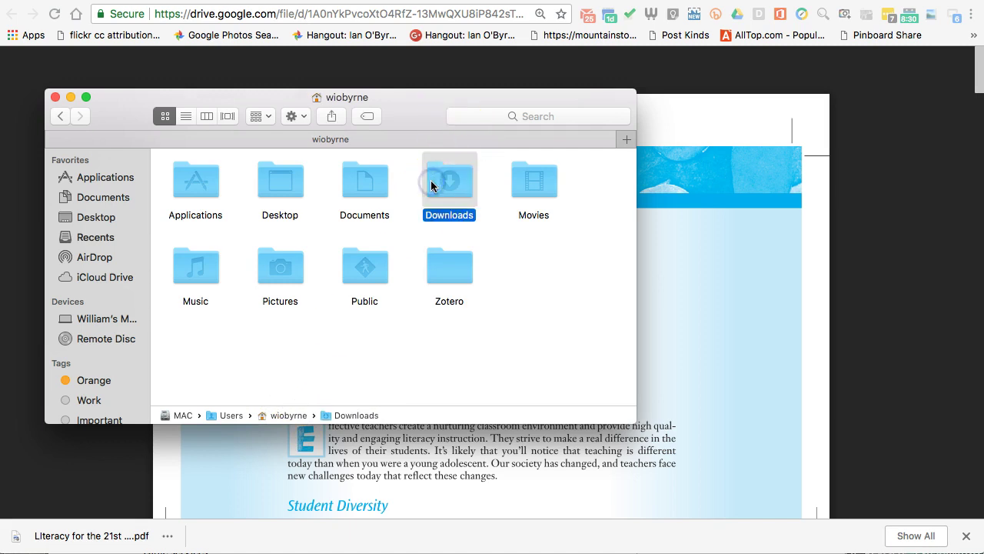
{"action": "double_click", "coordinate": [431, 185]}
{"action": "scroll", "coordinate": [290, 231], "scroll_direction": "up", "scroll_amount": 5}
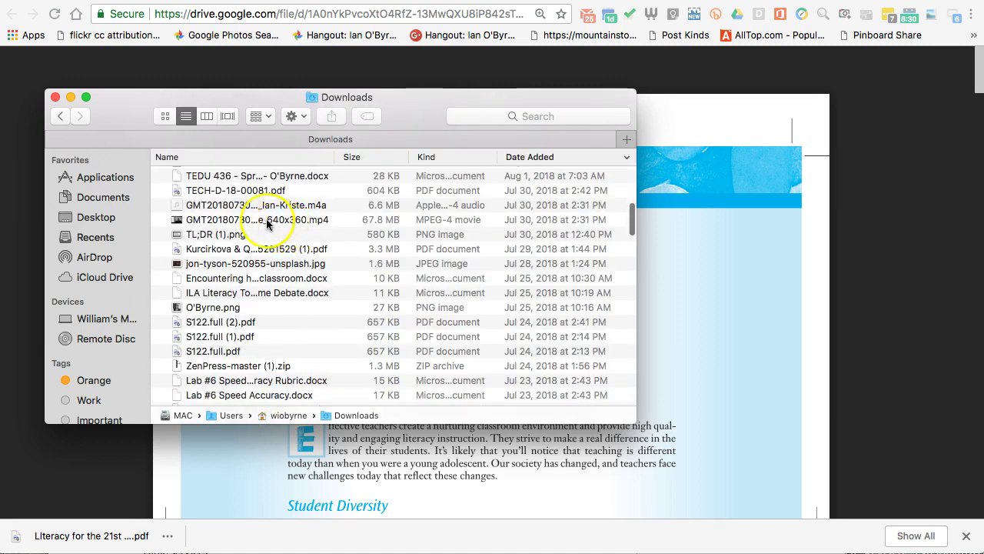
{"action": "scroll", "coordinate": [269, 219], "scroll_direction": "up", "scroll_amount": 10}
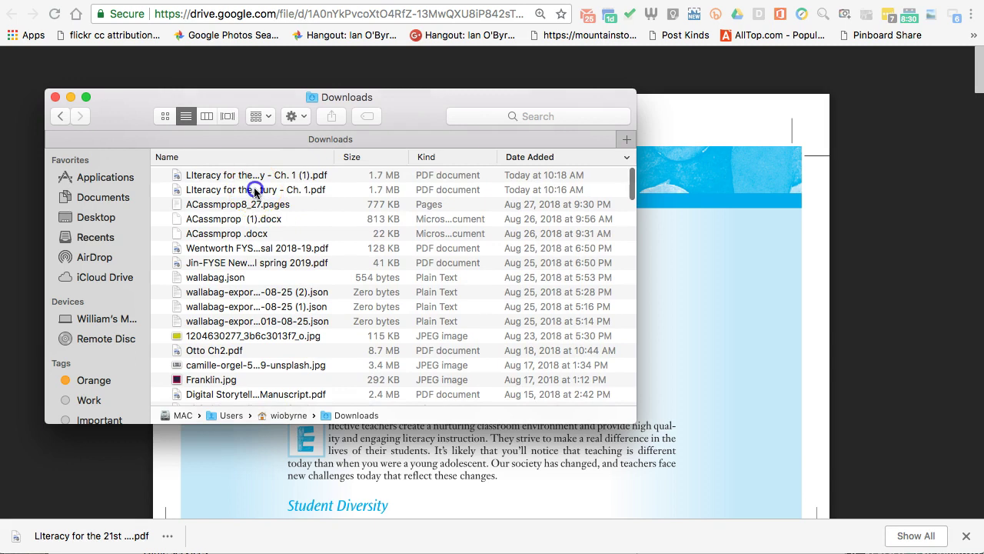
{"action": "left_click", "coordinate": [257, 190]}
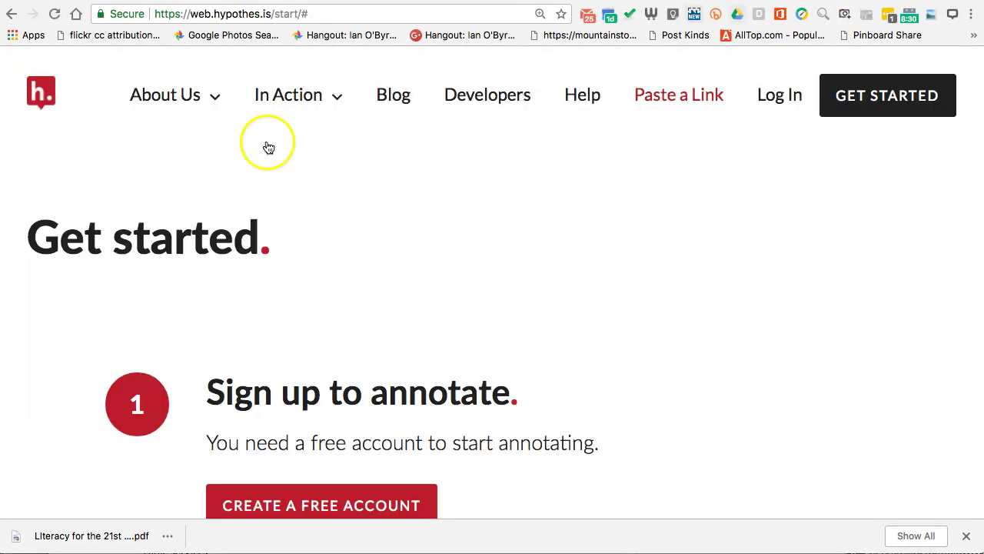
- Drag the chapter PDF into Chrome so it opens in Hypothesis's PDF viewer
{"action": "key", "text": "super+Tab"}
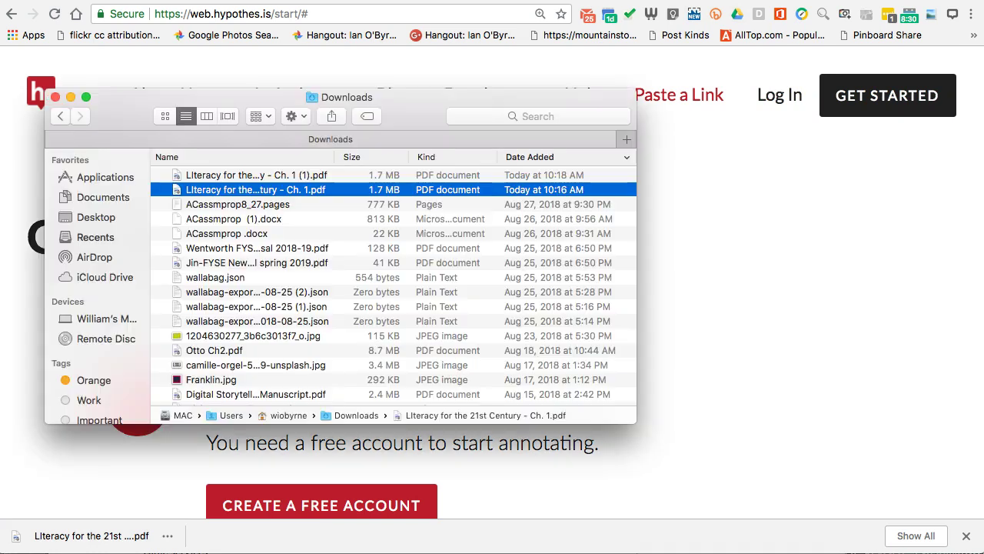
{"action": "left_click_drag", "start_coordinate": [97, 156], "coordinate": [0, 165]}
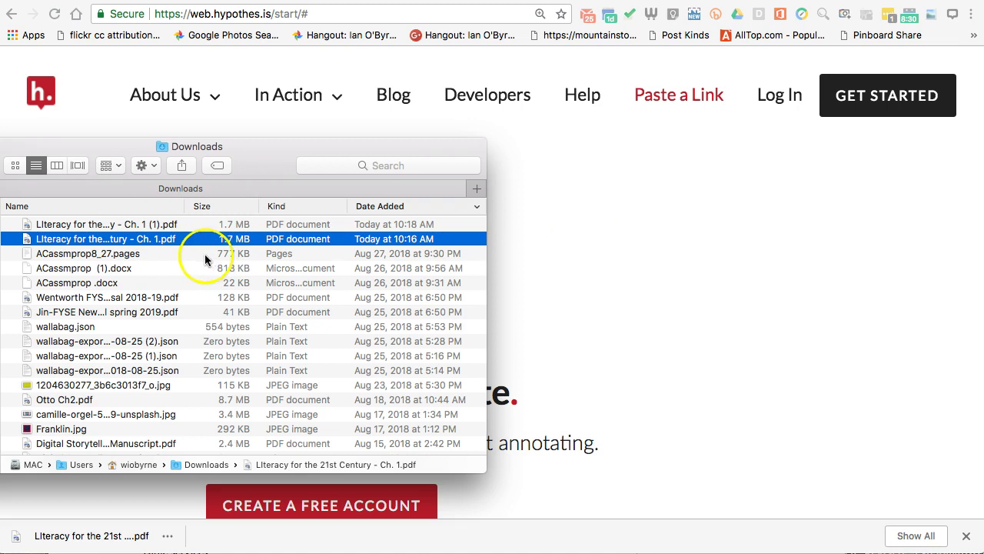
{"action": "left_click_drag", "start_coordinate": [163, 239], "coordinate": [671, 257]}
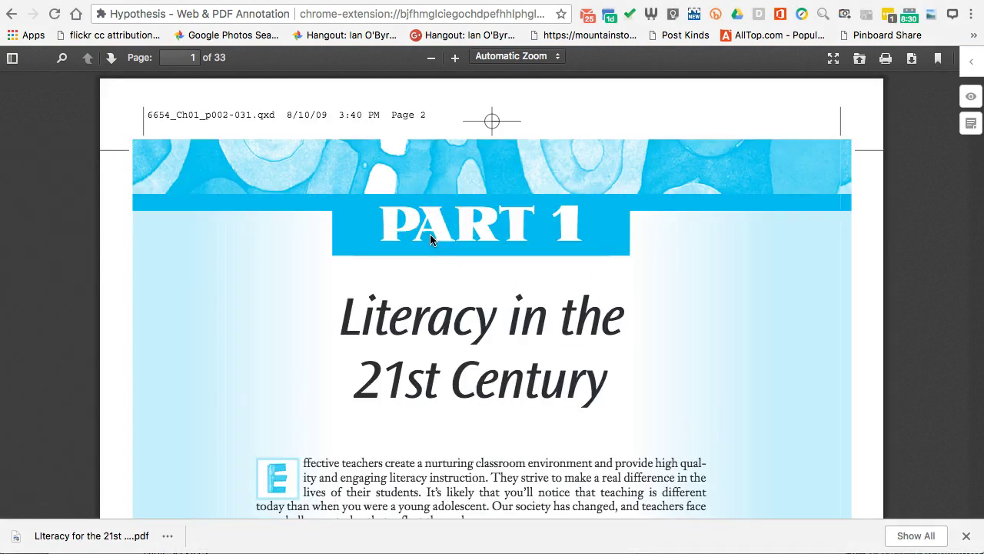
- Switch the Hypothesis sidebar to the TEDU-325-Fall2018 group's 85 annotations, then collapse it
{"action": "left_click", "coordinate": [394, 223]}
{"action": "left_click", "coordinate": [451, 276]}
{"action": "left_click", "coordinate": [606, 159]}
{"action": "left_click", "coordinate": [953, 13]}
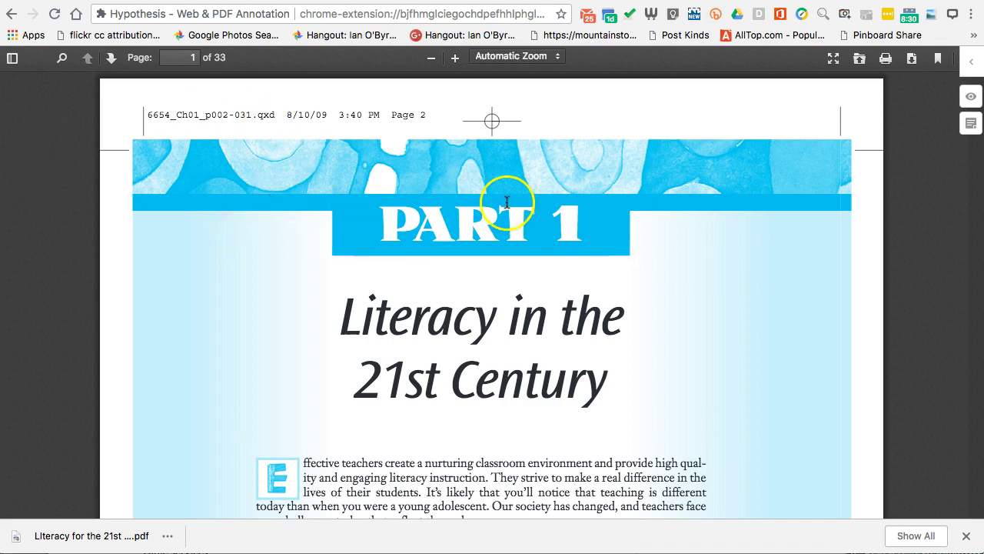
{"action": "left_click", "coordinate": [970, 65]}
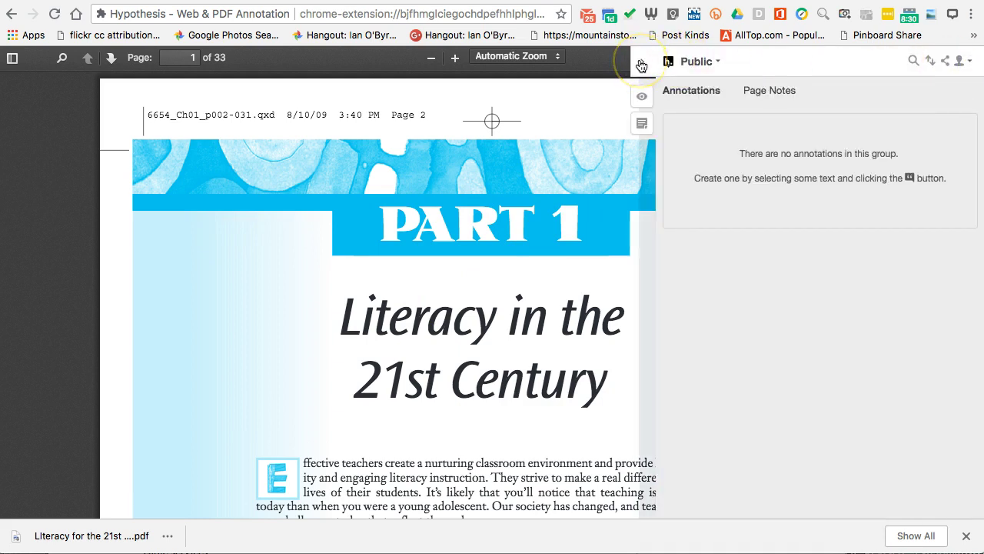
{"action": "left_click", "coordinate": [692, 63]}
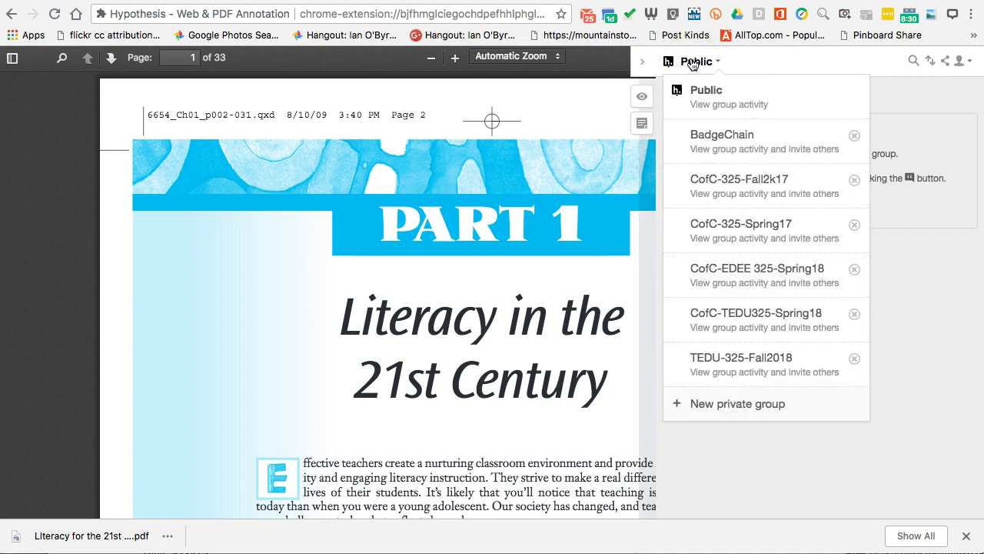
{"action": "left_click", "coordinate": [731, 362]}
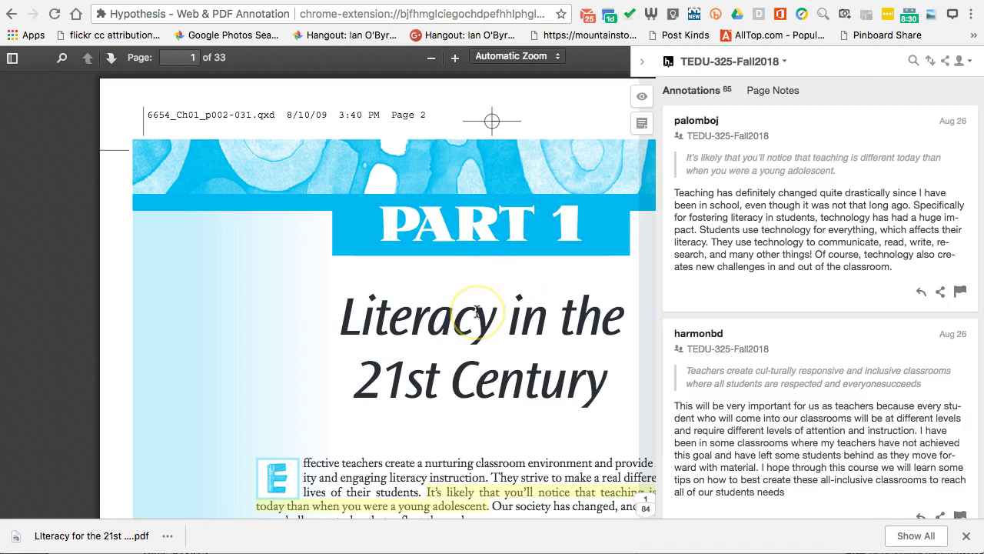
{"action": "left_click", "coordinate": [642, 61]}
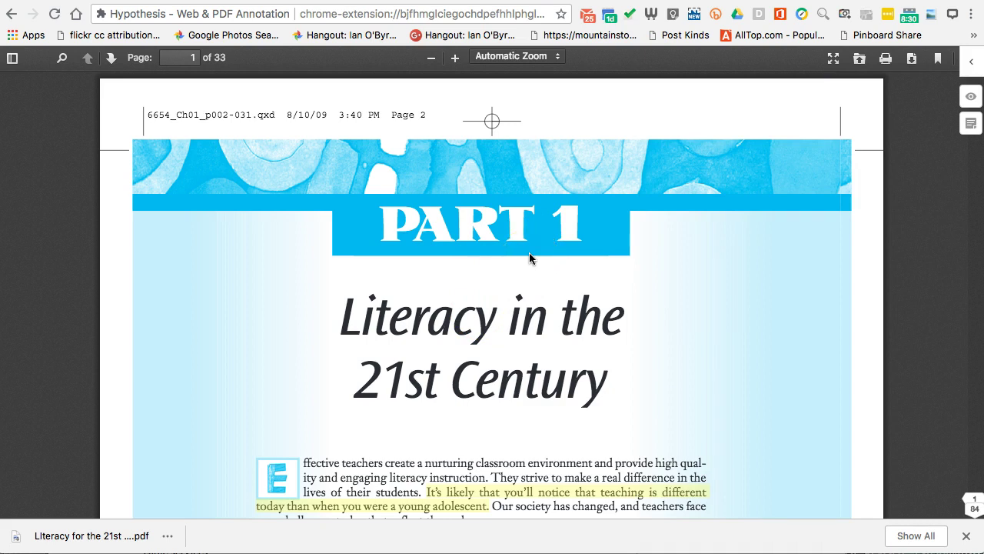
- Return to the Classroom copy of the chapter 1 PDF
{"action": "mouse_move", "coordinate": [526, 256]}
{"action": "left_mouse_down"}
{"action": "mouse_move", "coordinate": [514, 292]}
{"action": "mouse_move", "coordinate": [480, 317]}
{"action": "left_mouse_up"}
{"action": "left_click", "coordinate": [487, 307]}
{"action": "key", "text": "alt+Left"}
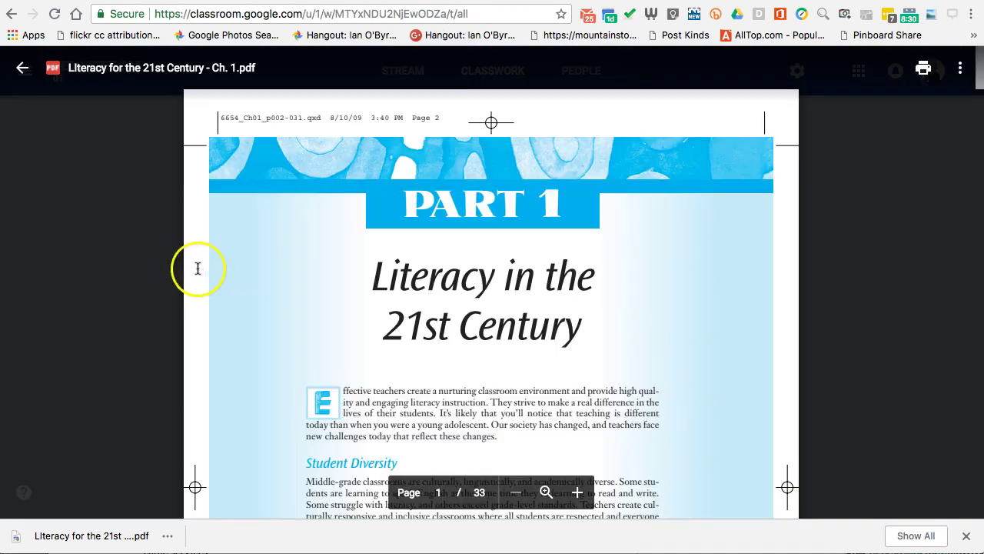
- From Getting started with Hypothesis, open the NYPL 'Literacy — What is it Good For?' link
{"action": "left_click", "coordinate": [129, 231]}
{"action": "left_click", "coordinate": [327, 213]}
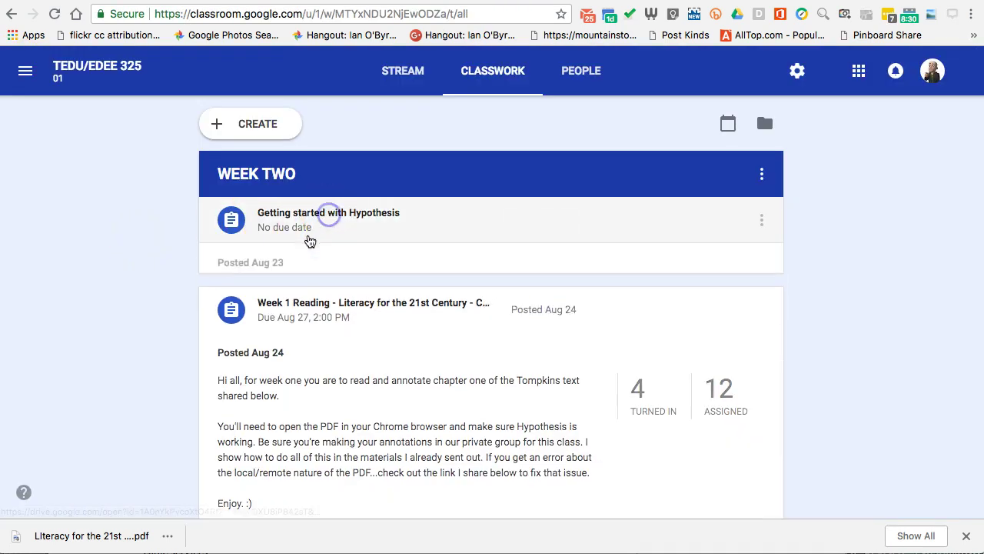
{"action": "scroll", "coordinate": [308, 246], "scroll_direction": "down", "scroll_amount": 3}
{"action": "left_click", "coordinate": [283, 361]}
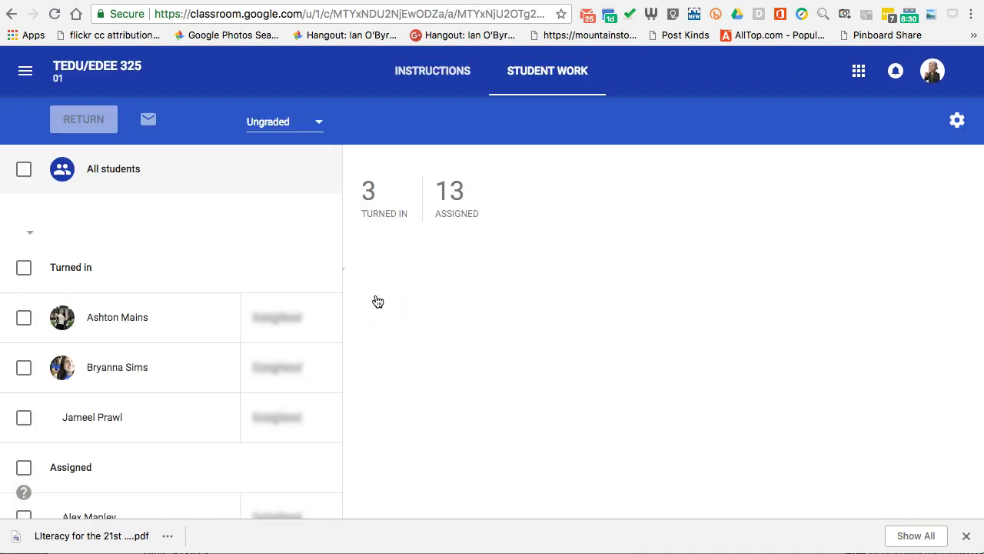
{"action": "left_click", "coordinate": [12, 13]}
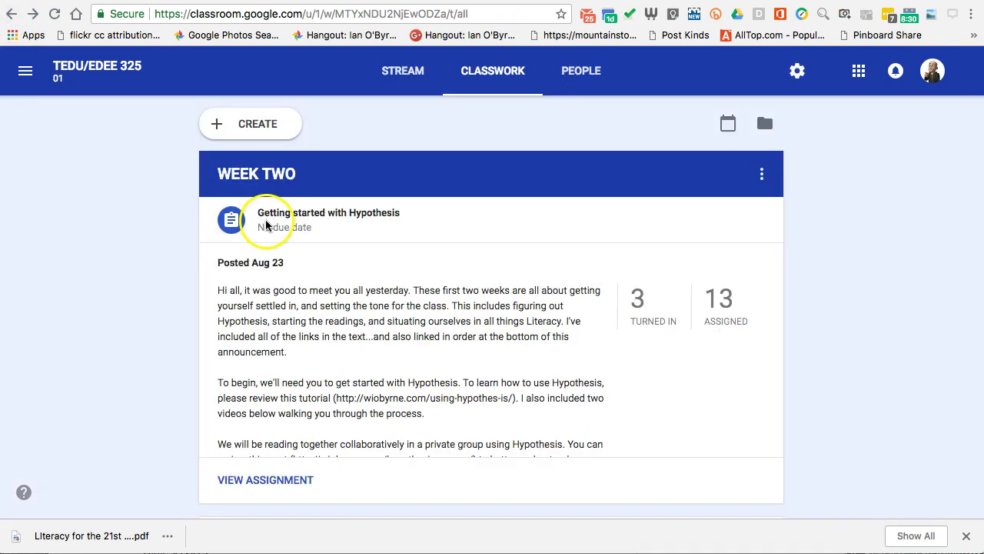
{"action": "scroll", "coordinate": [326, 372], "scroll_direction": "down", "scroll_amount": 3}
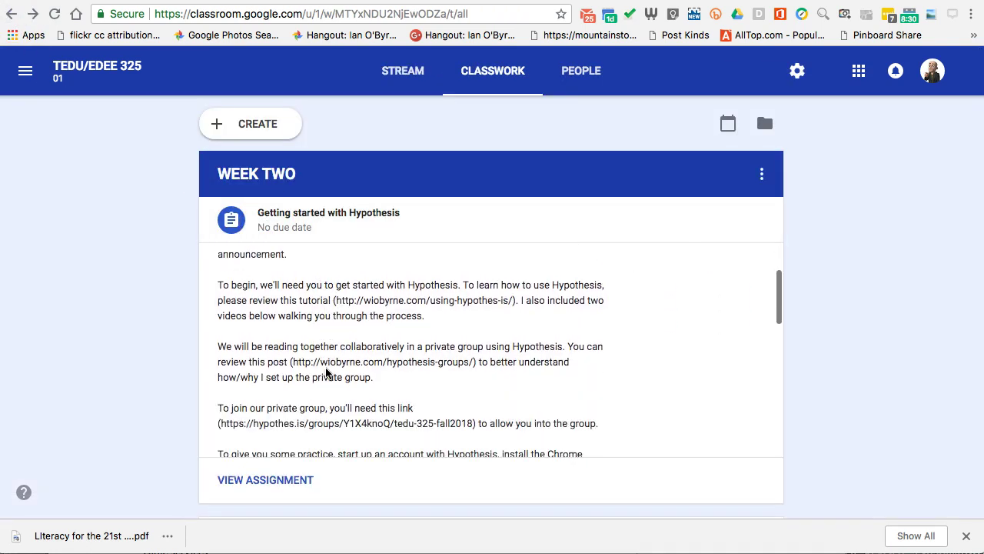
{"action": "scroll", "coordinate": [326, 372], "scroll_direction": "down", "scroll_amount": 5}
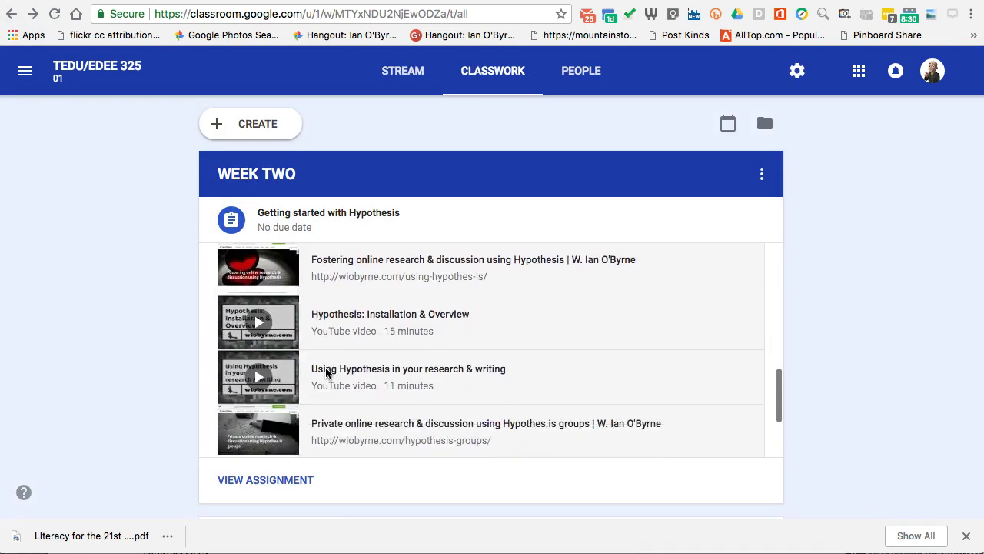
{"action": "scroll", "coordinate": [326, 372], "scroll_direction": "down", "scroll_amount": 4}
{"action": "left_click", "coordinate": [365, 413]}
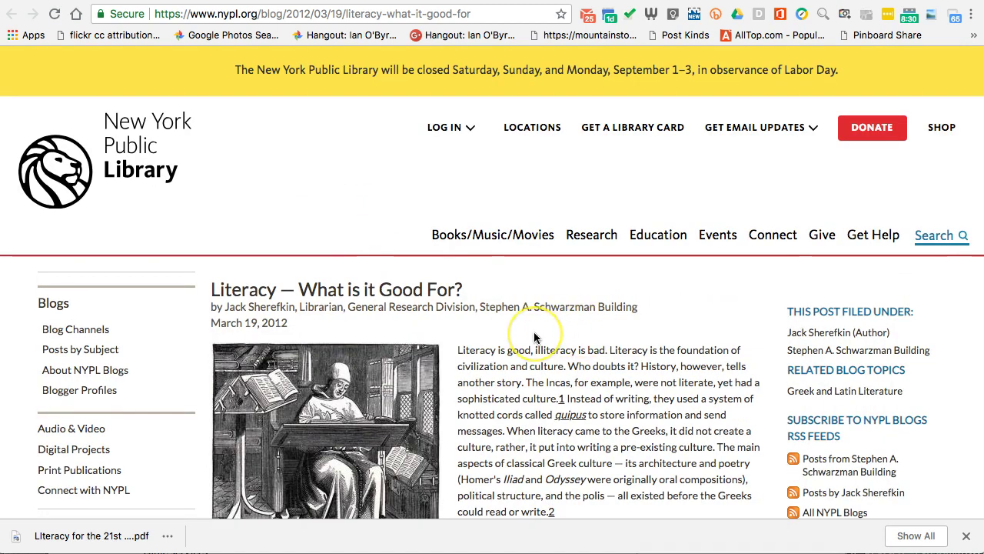
{"action": "left_click", "coordinate": [494, 407]}
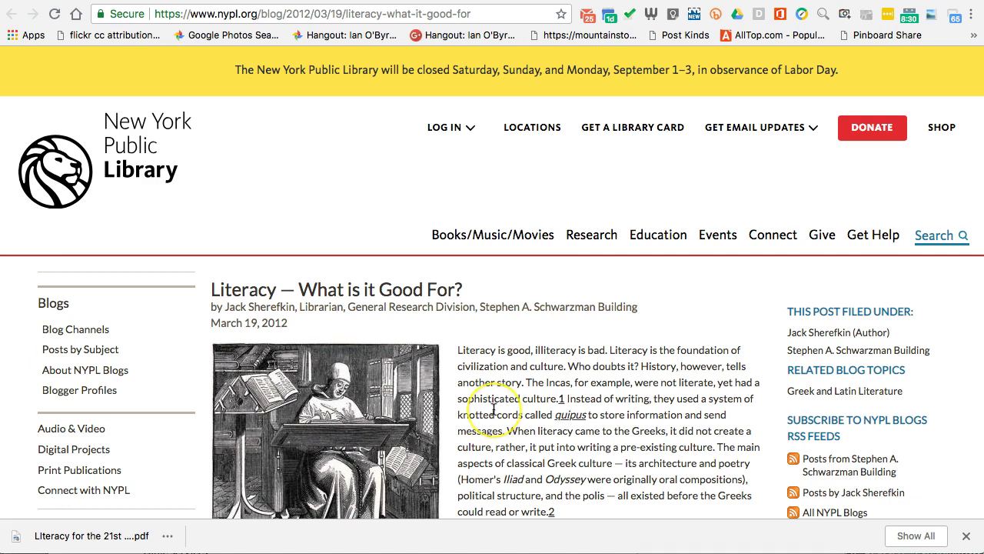